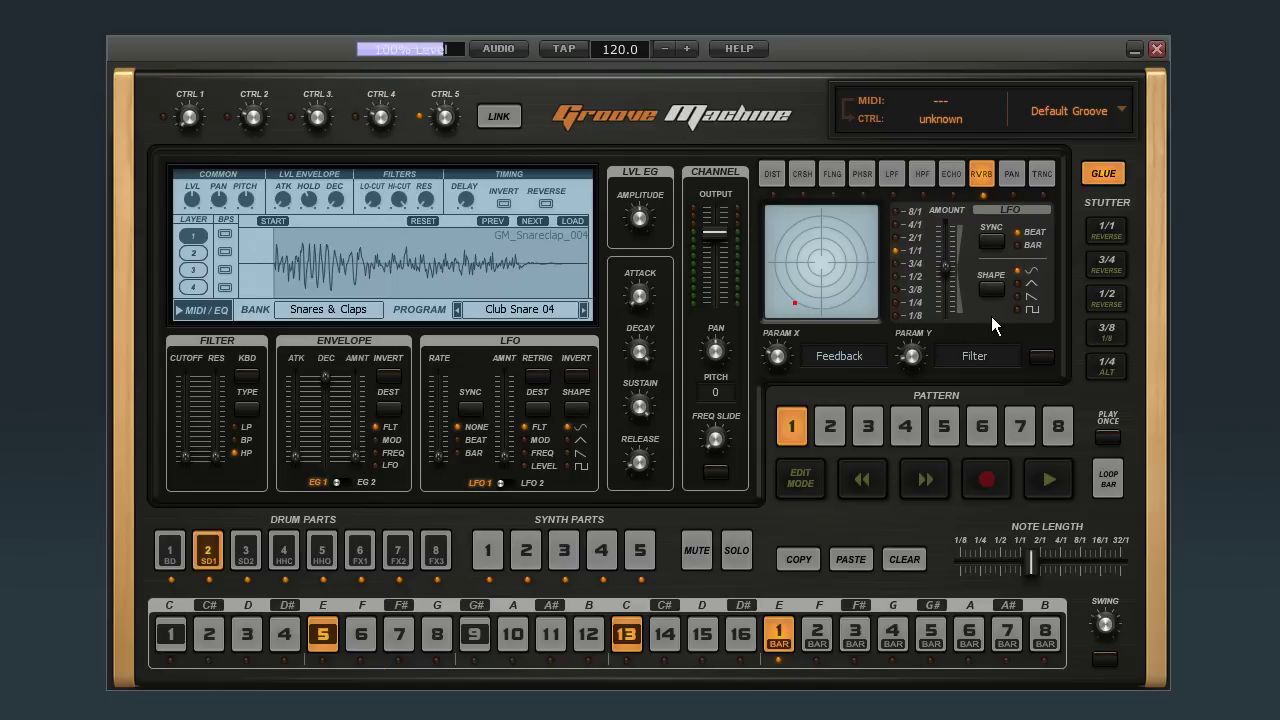
# - Reset the groove via Default Groove > Reset Groove and select drum part 1 (BD)
pyautogui.click(1120, 111)
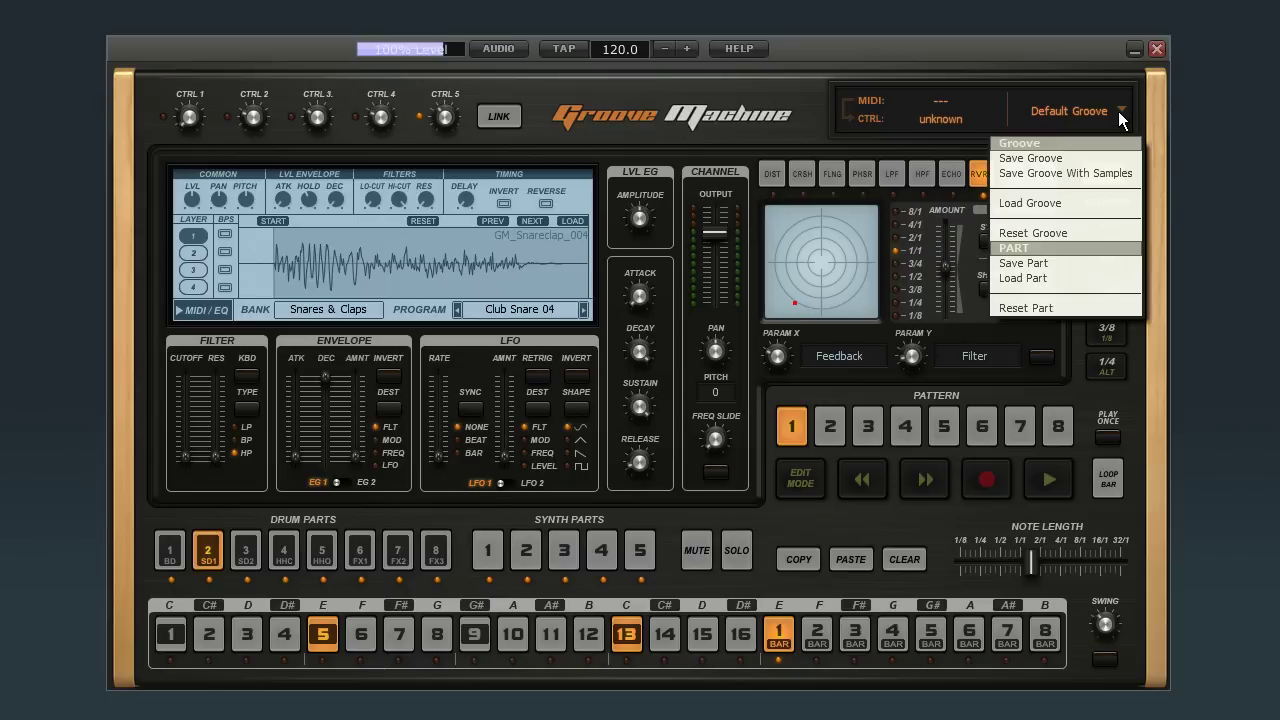
pyautogui.click(1065, 229)
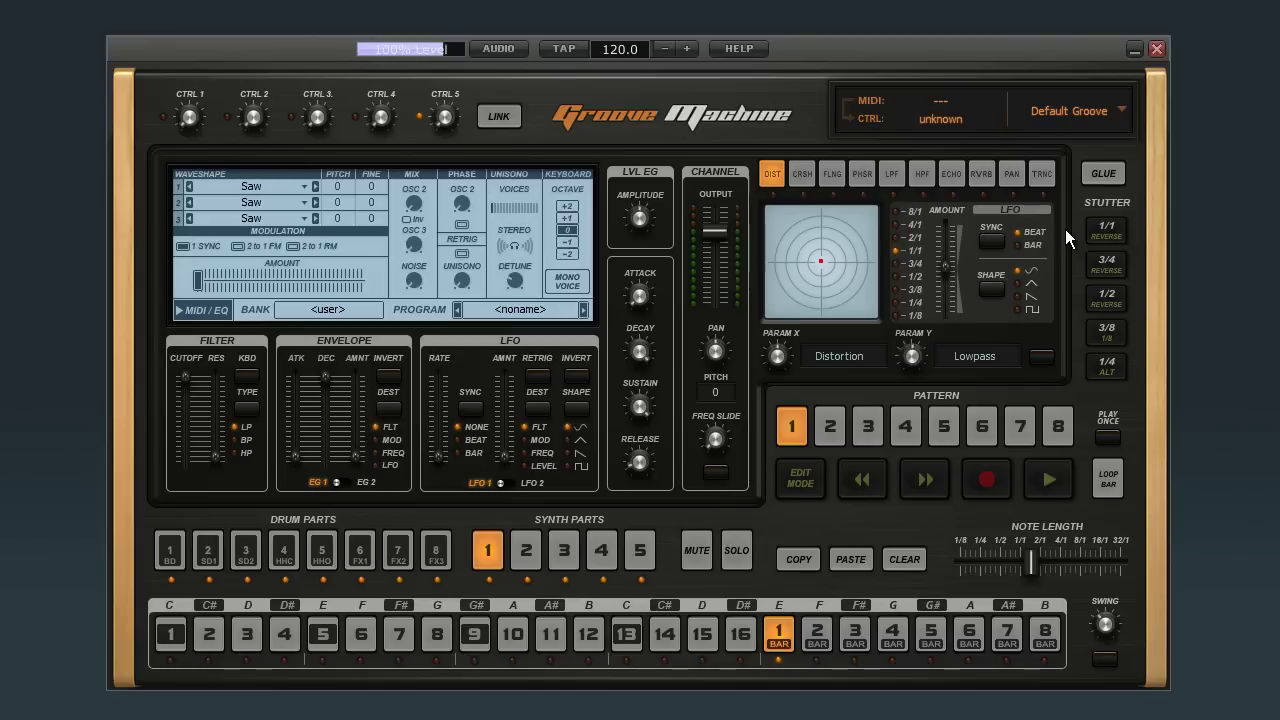
pyautogui.click(177, 537)
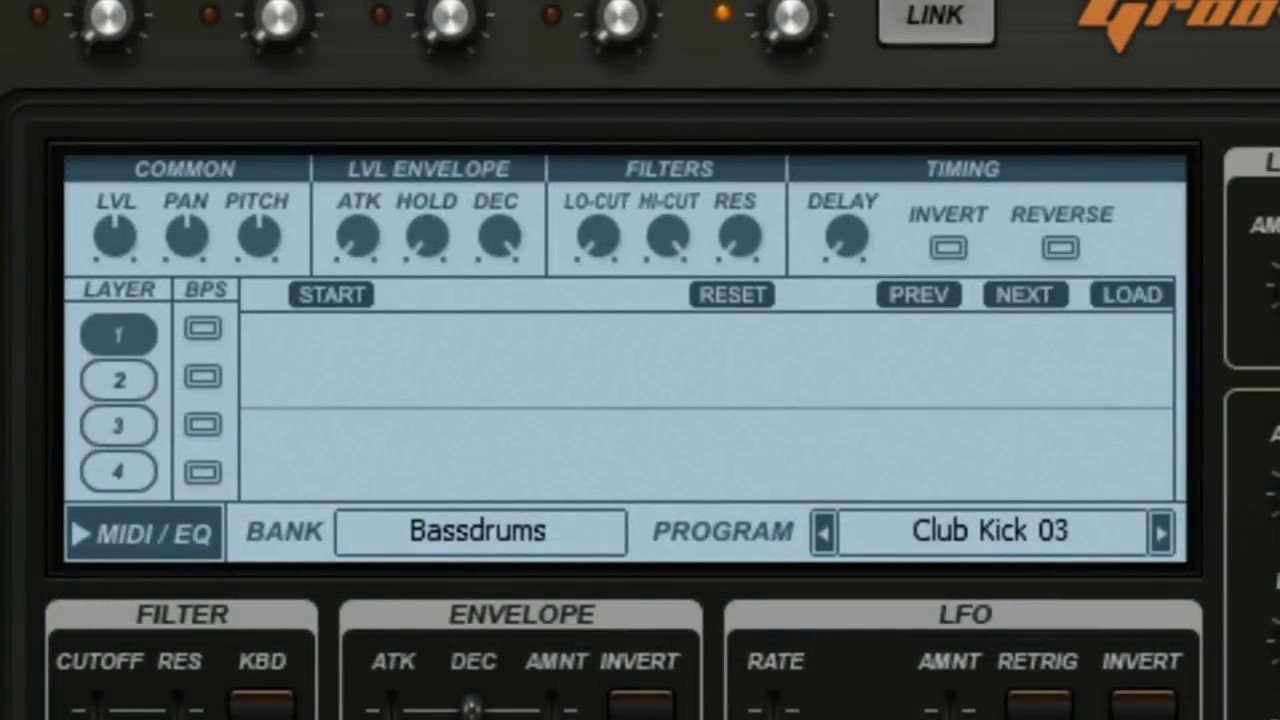
# - Load Club Kick 01 from the PROGRAM library onto the BD part and turn on edit mode
pyautogui.click(960, 535)
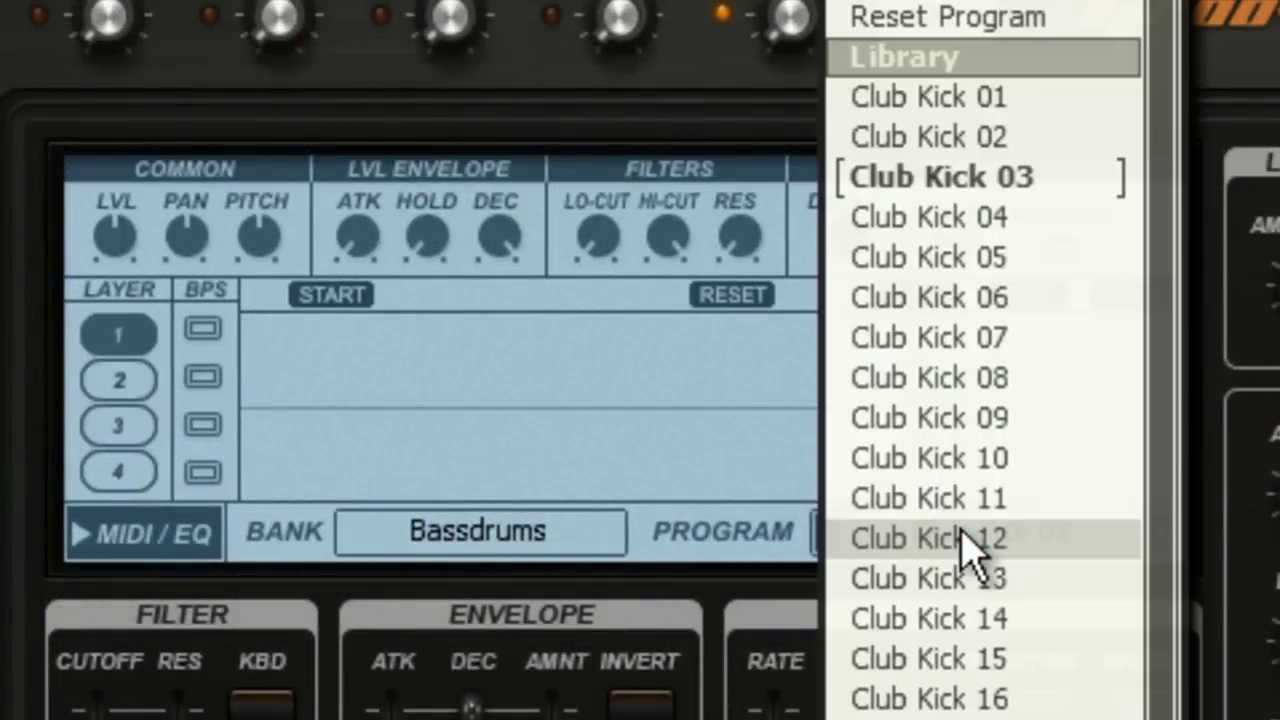
pyautogui.click(905, 97)
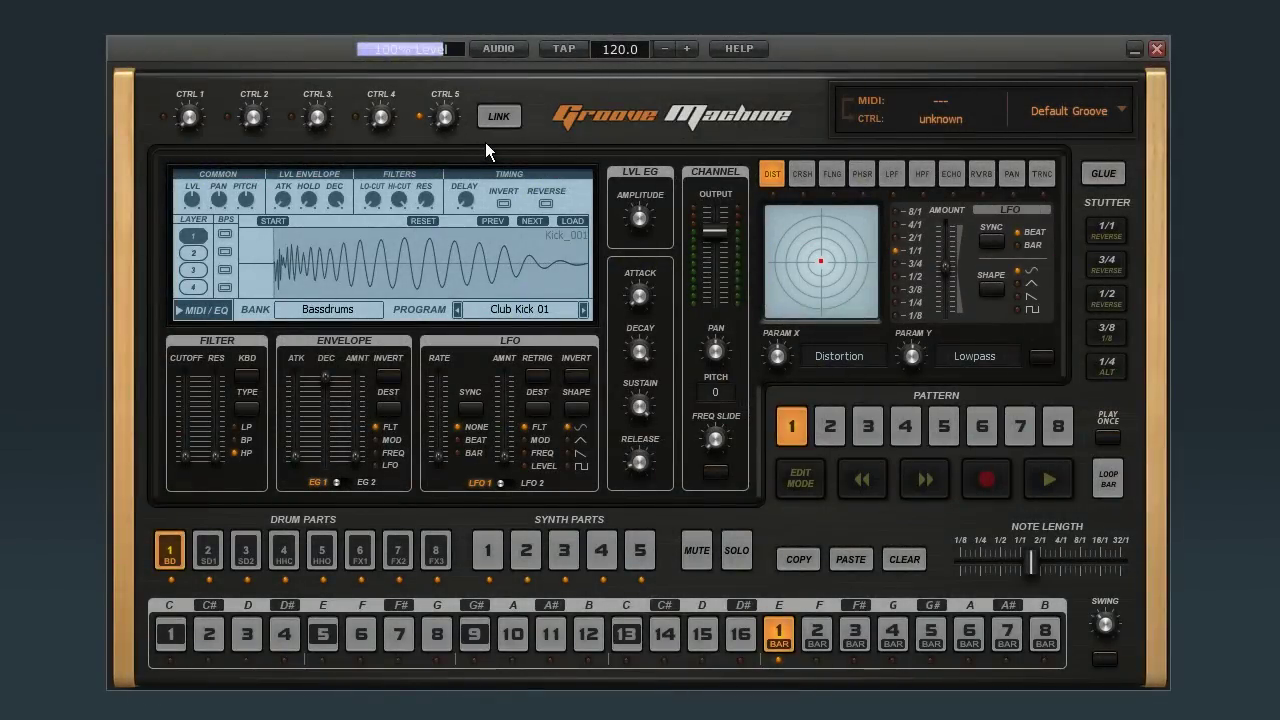
pyautogui.click(801, 480)
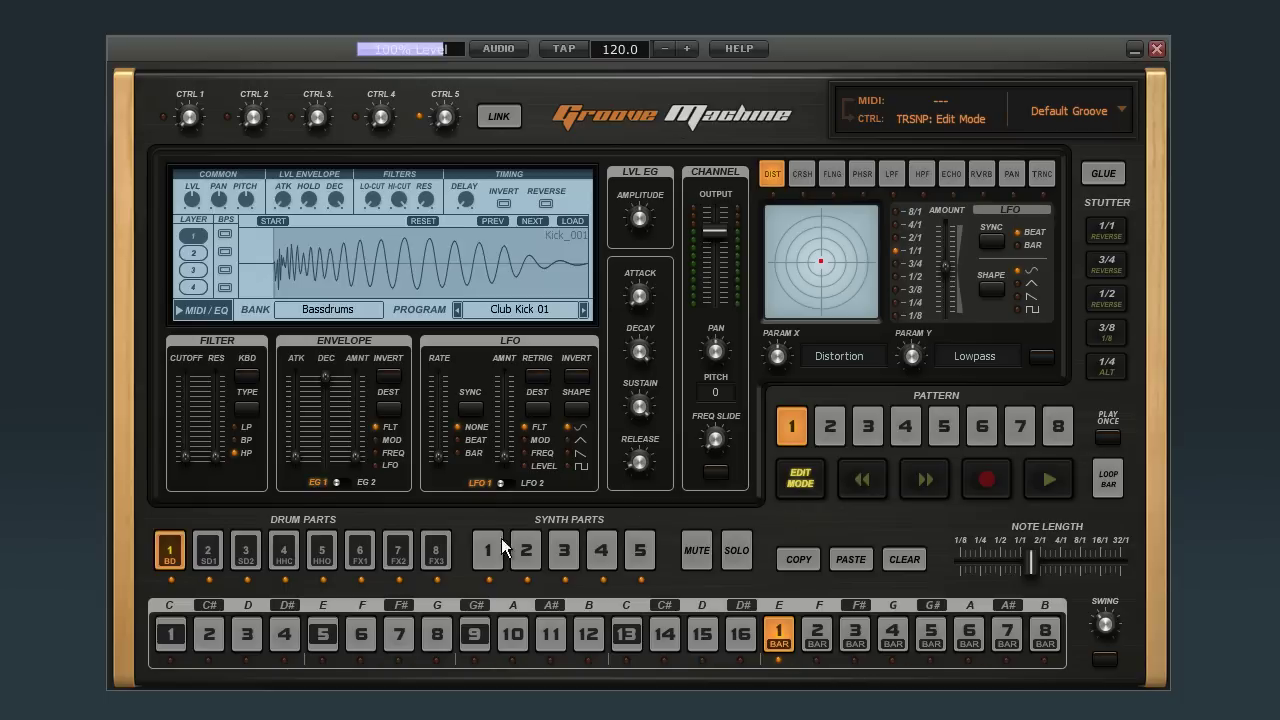
# - Place kick hits on steps 1, 5, 9 and 13
pyautogui.click(171, 636)
pyautogui.click(319, 636)
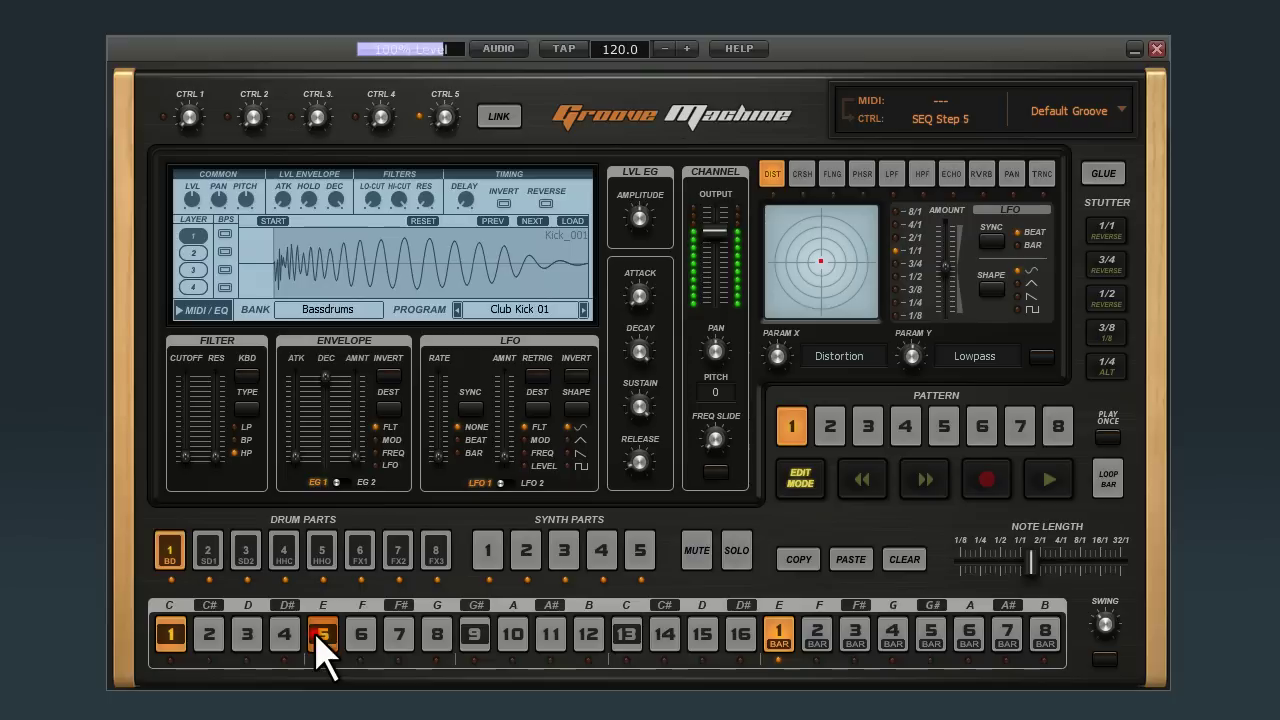
pyautogui.click(476, 636)
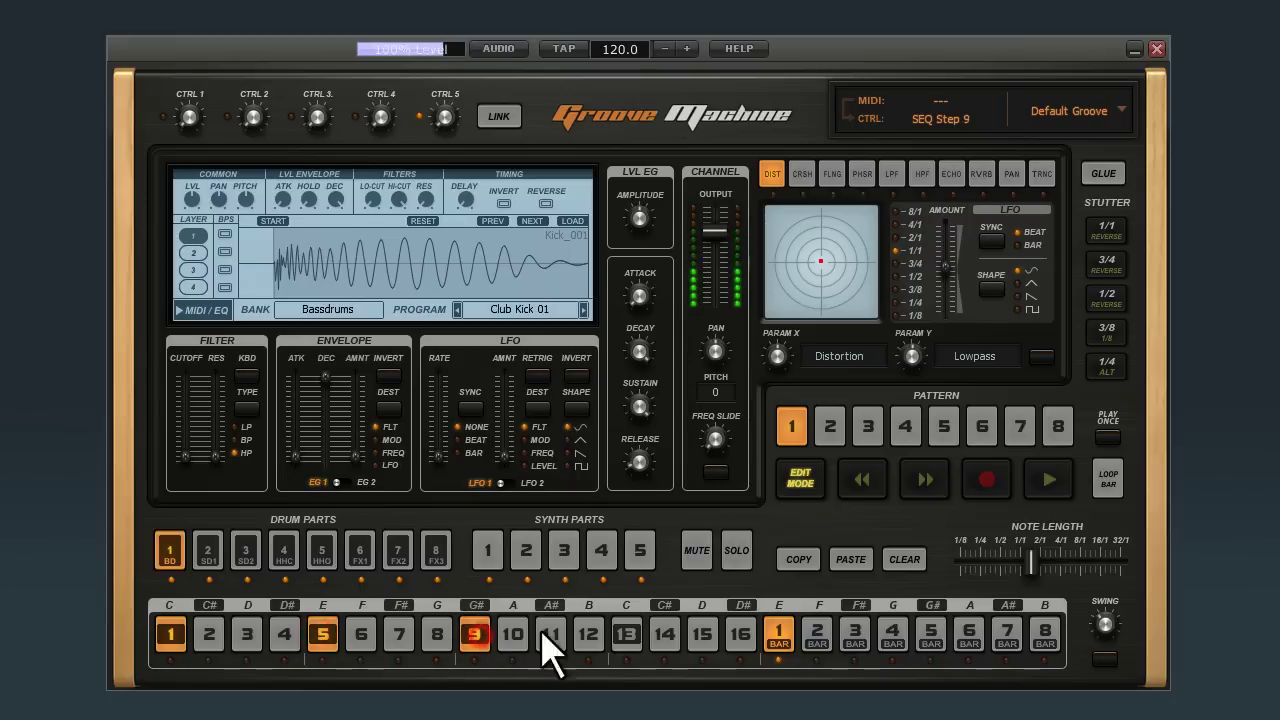
pyautogui.click(628, 634)
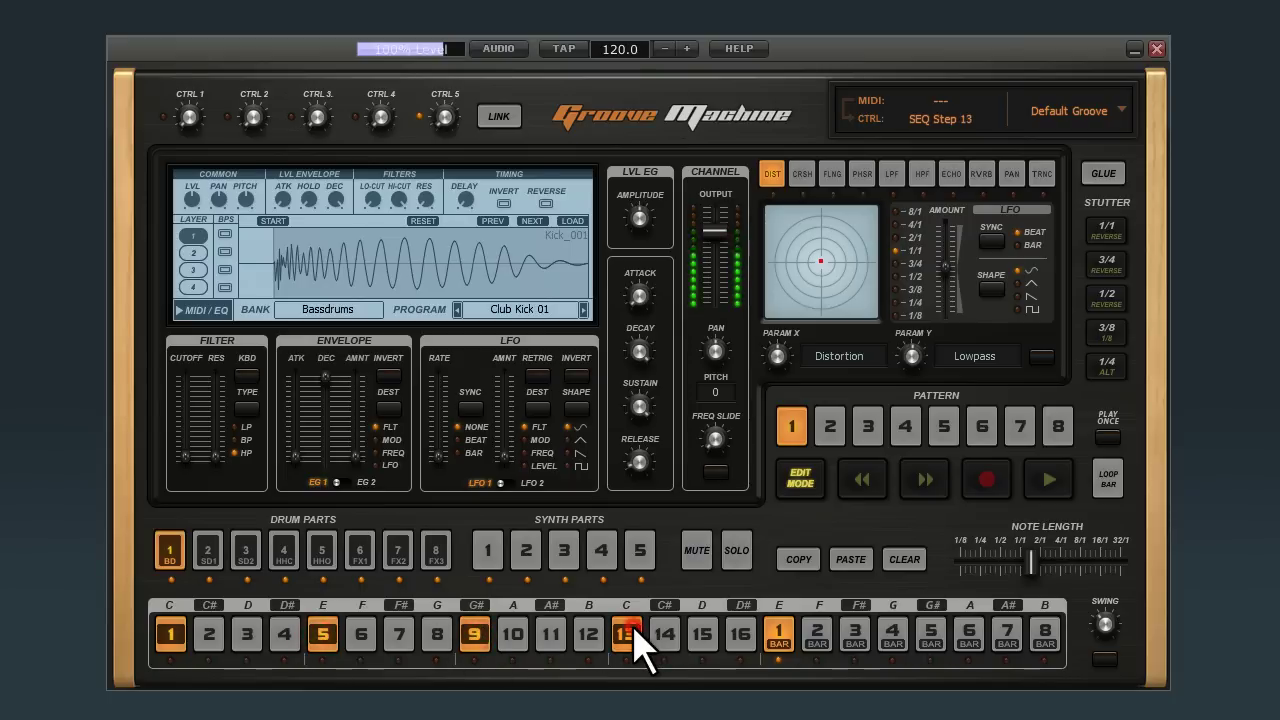
# - Play the kick pattern, stop it, and open the eight-bar pattern editor
pyautogui.click(1049, 488)
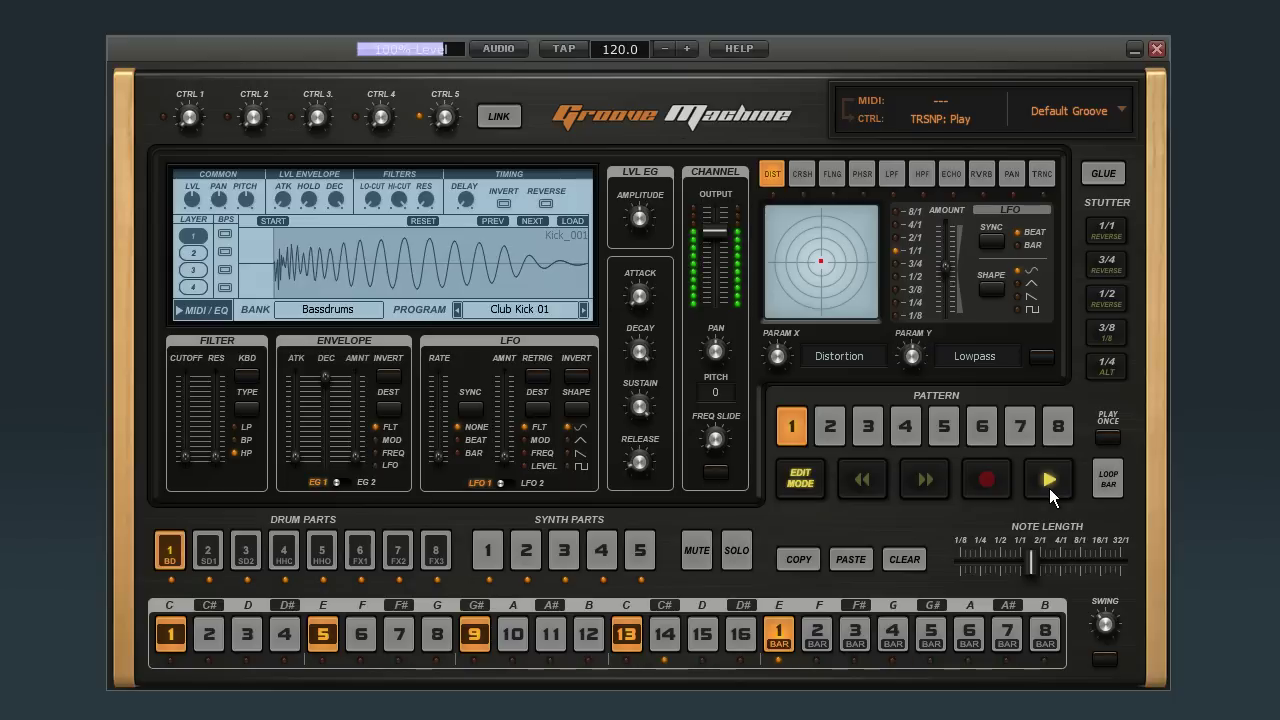
pyautogui.click(1049, 488)
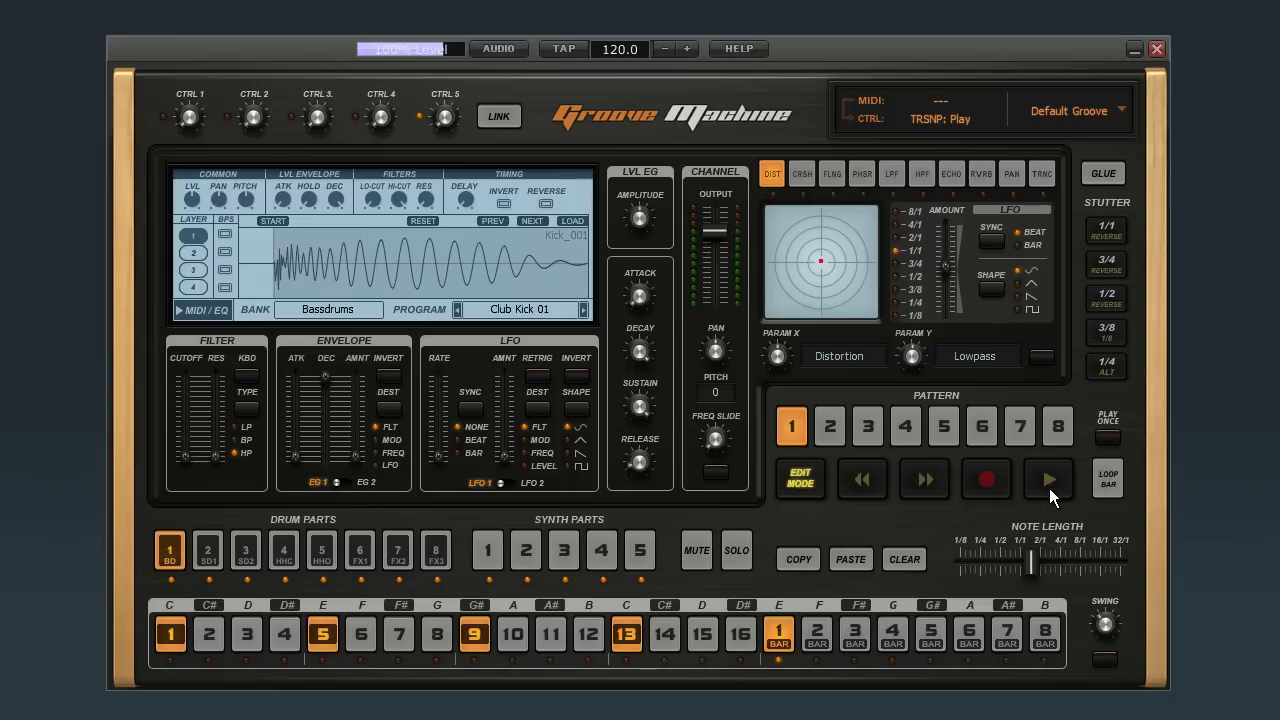
pyautogui.click(808, 483)
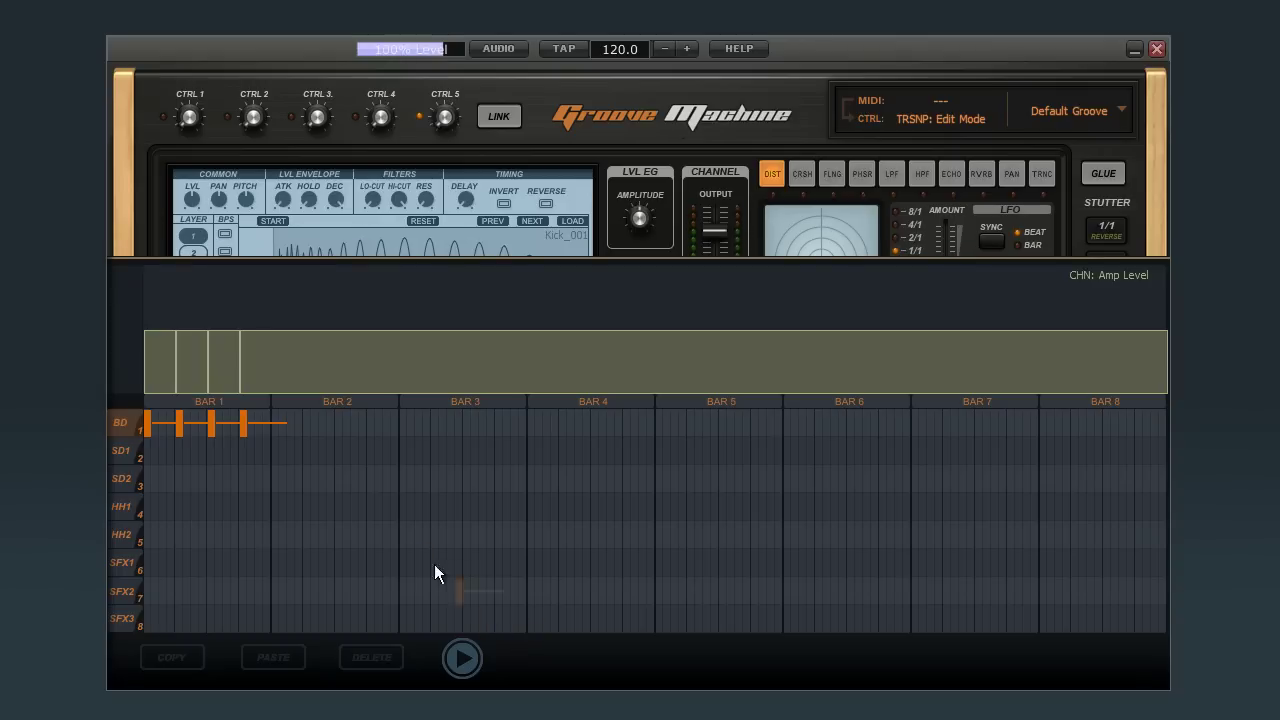
# - Add four kick hits across bar 2 in the BD row, matching bar 1's beats
pyautogui.click(276, 422)
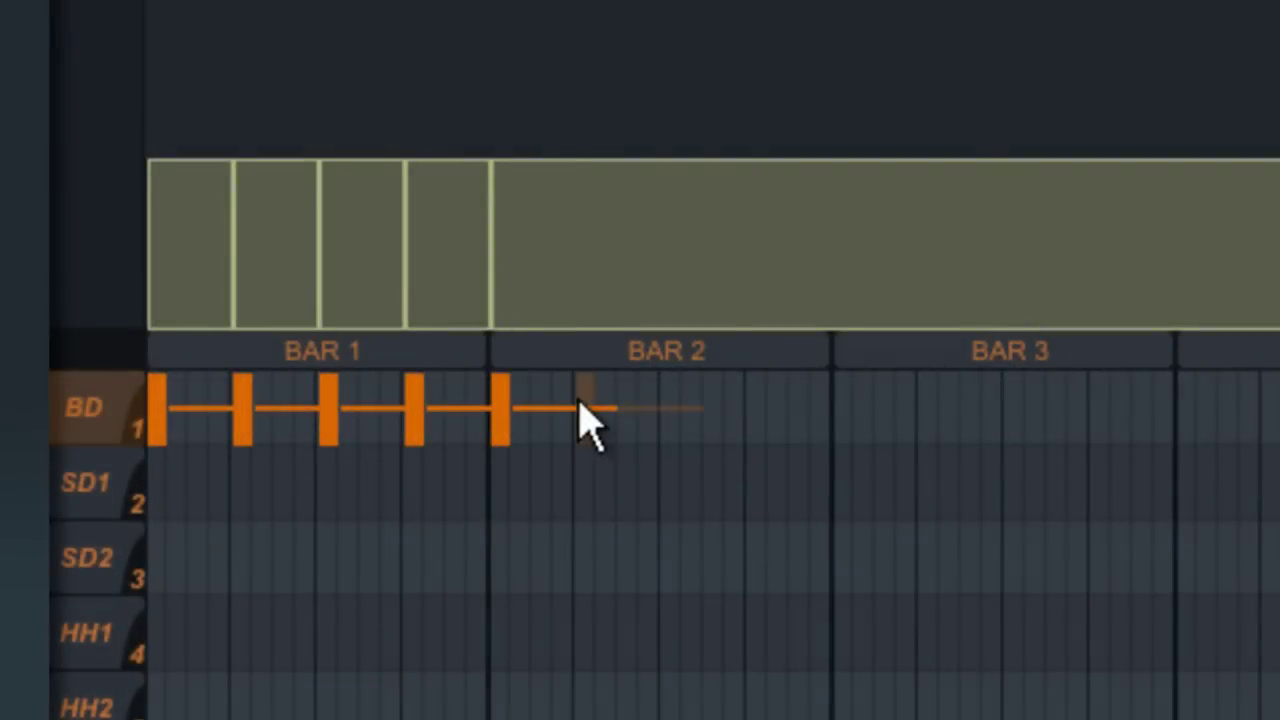
pyautogui.click(309, 422)
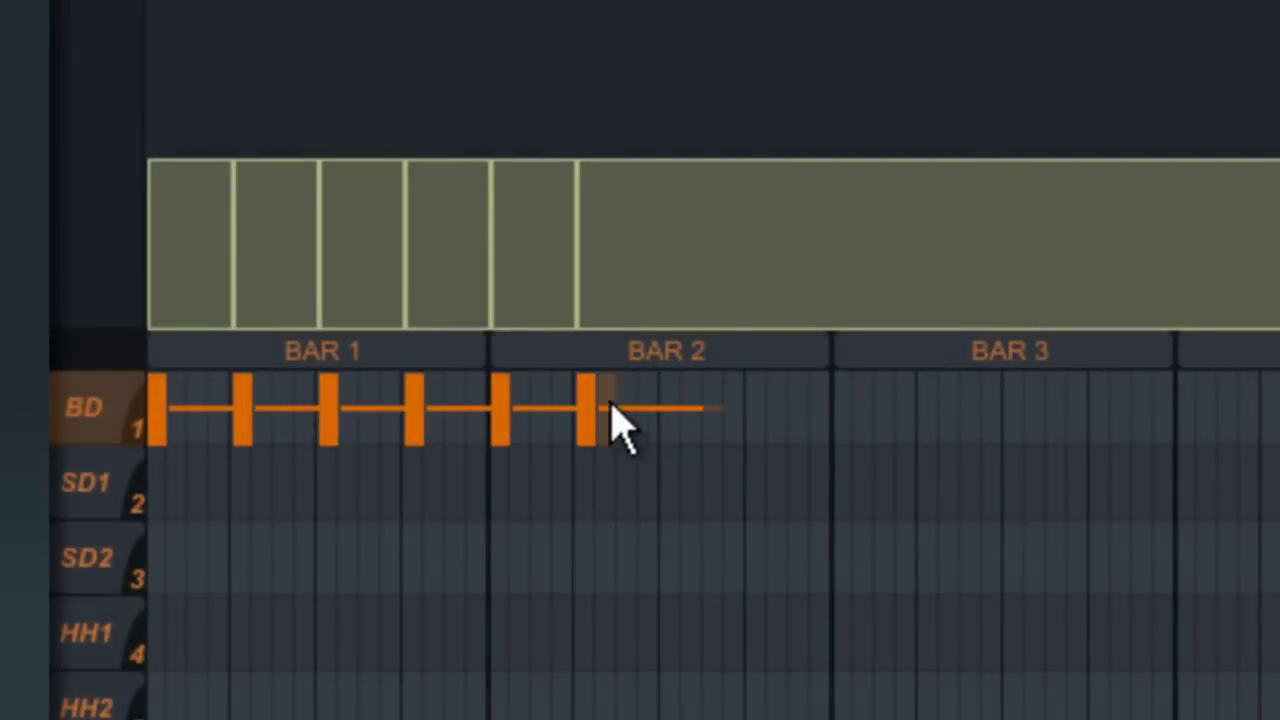
pyautogui.click(672, 420)
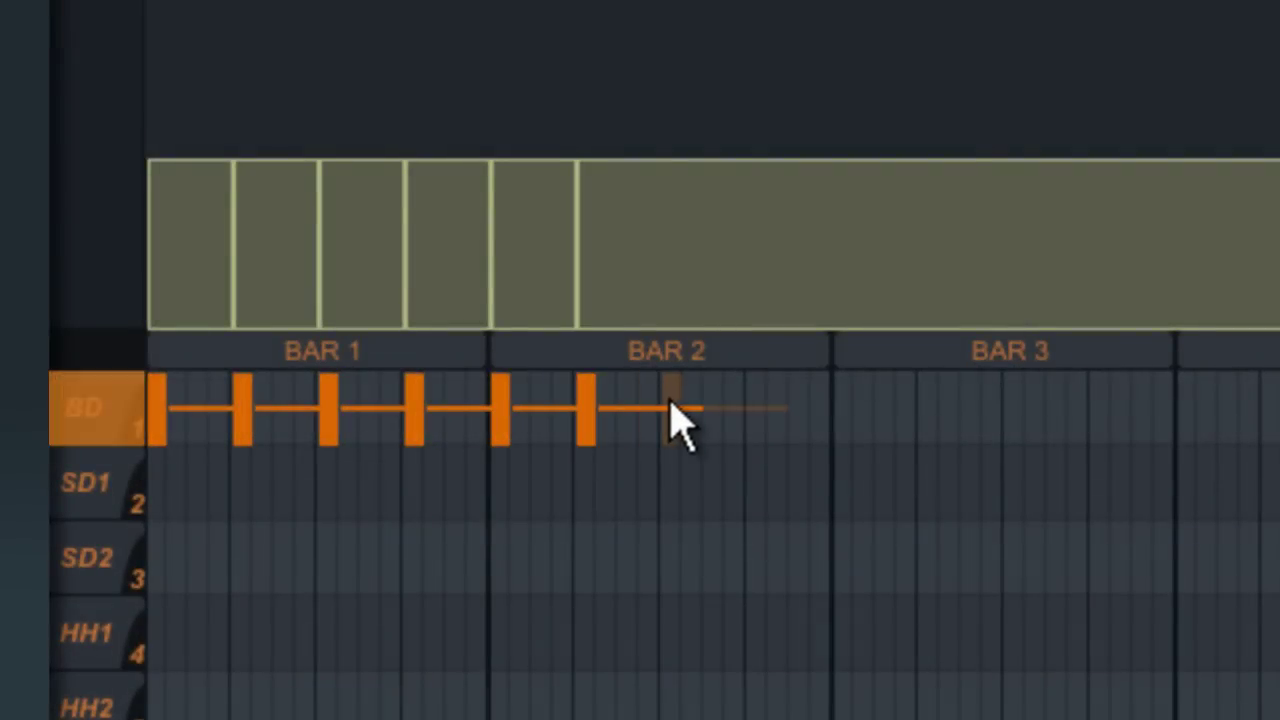
pyautogui.click(765, 415)
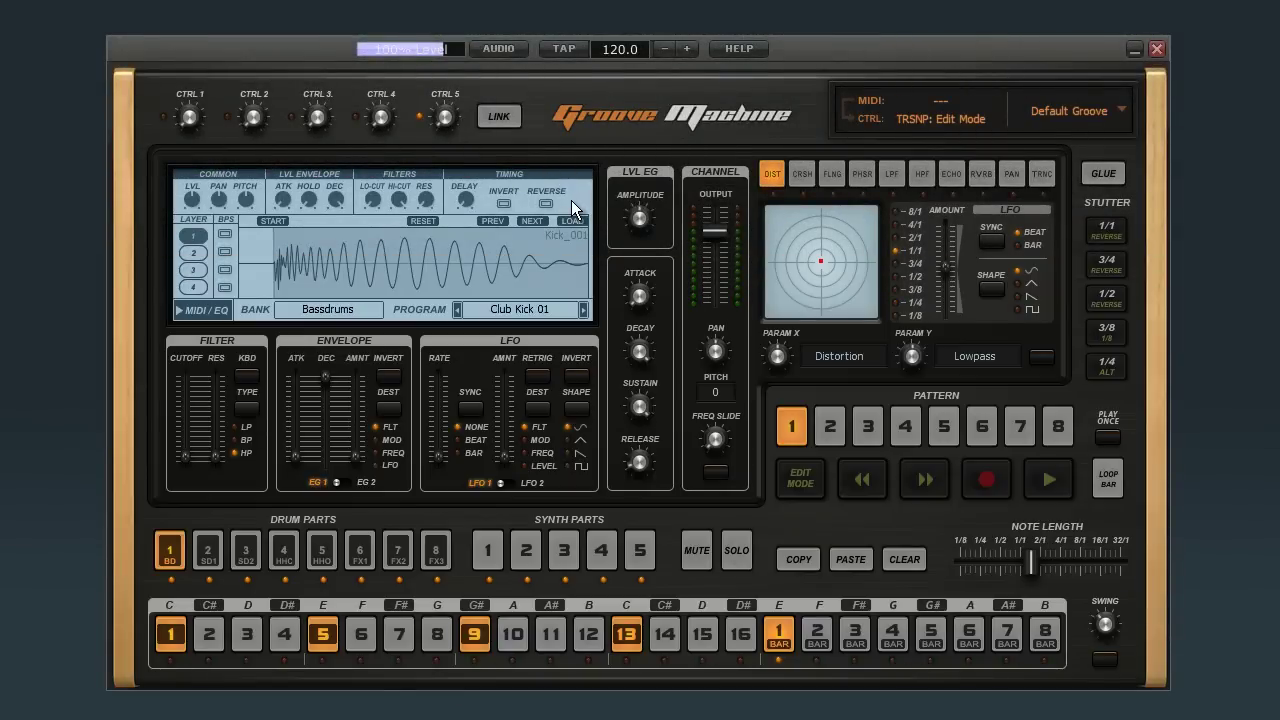
# - Select snare part SD1, load Club Snare 01, and add a snare hit on step 5
pyautogui.click(210, 548)
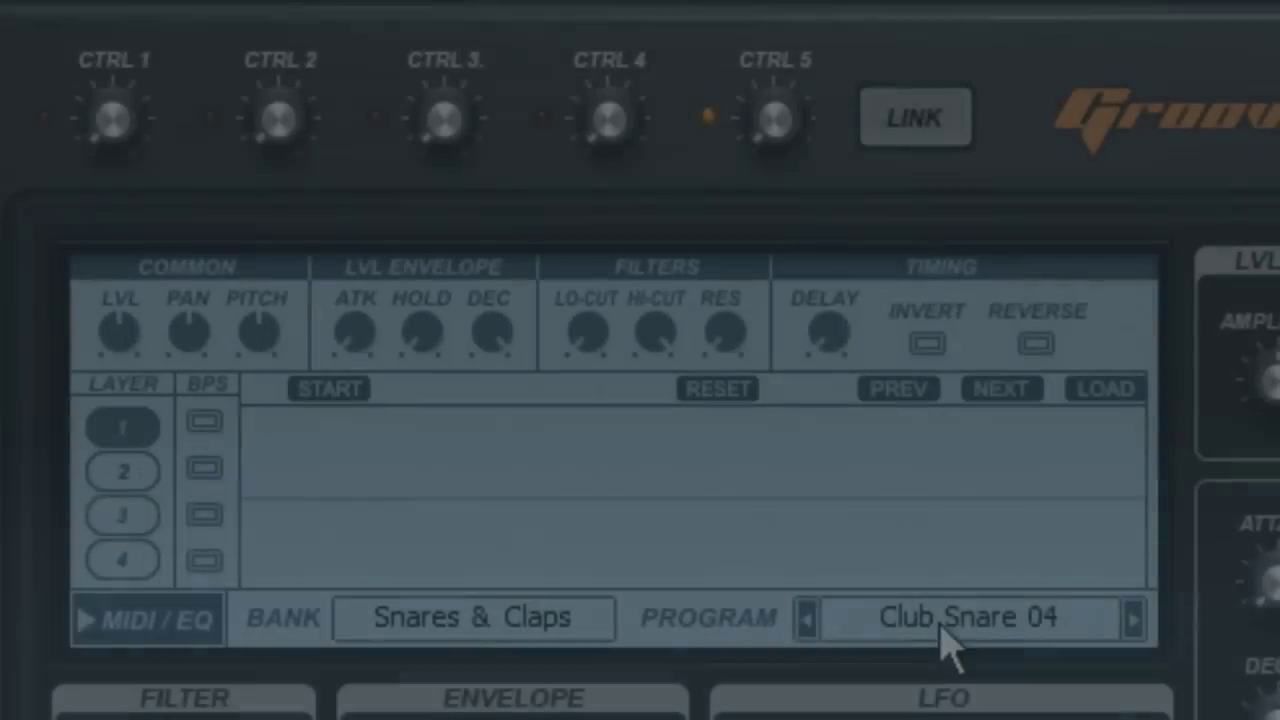
pyautogui.click(511, 314)
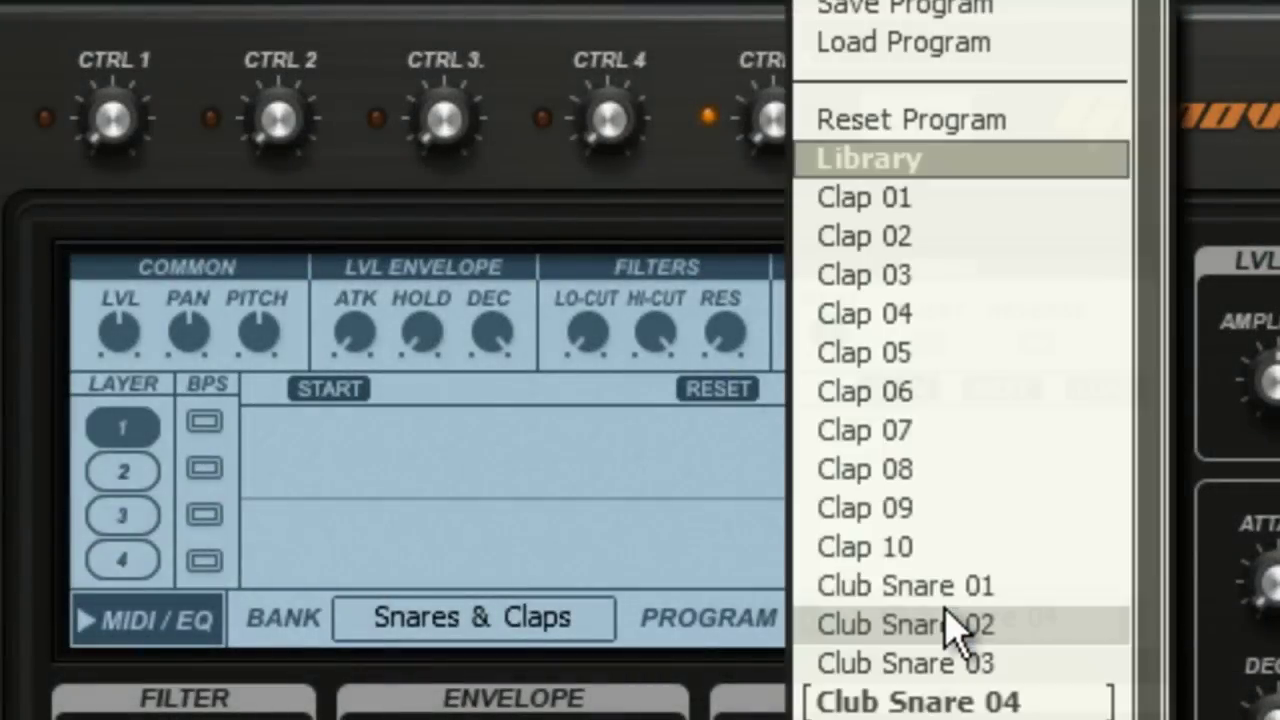
pyautogui.click(1005, 592)
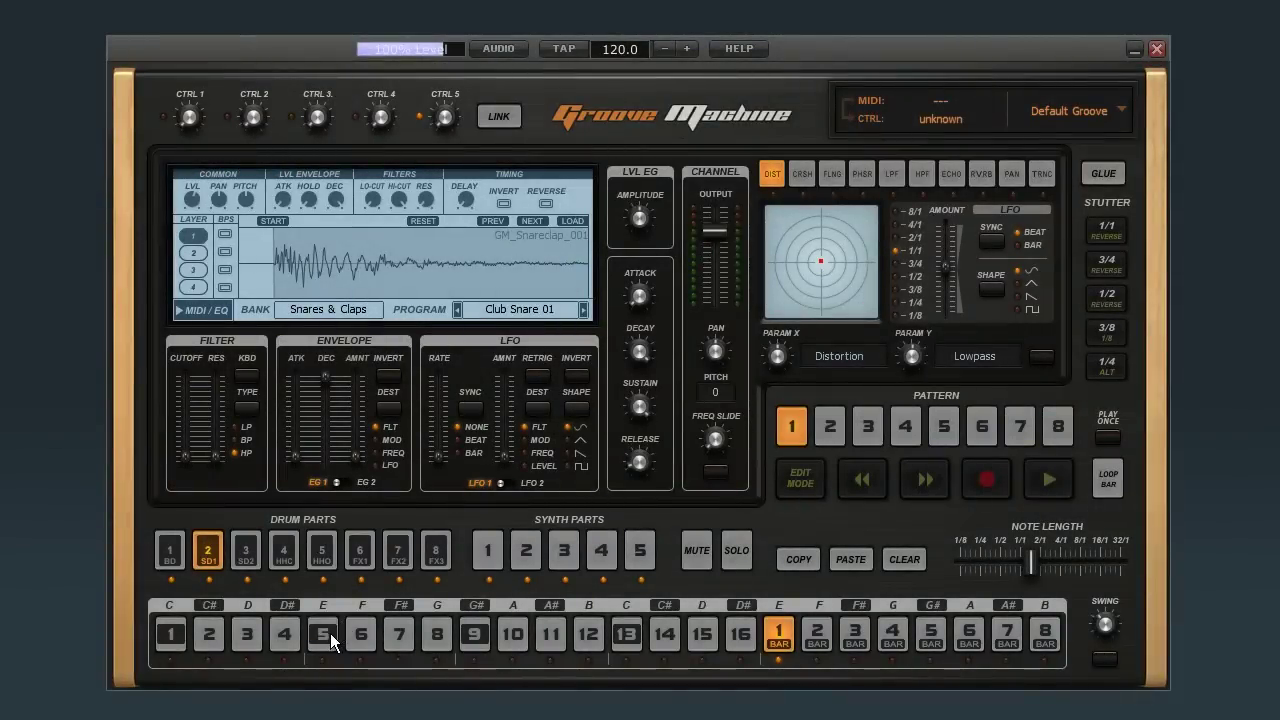
pyautogui.click(330, 633)
# - In the pattern grid, add SD1 snares on beats 2 and 4 of bars 1–2, then play
pyautogui.click(327, 627)
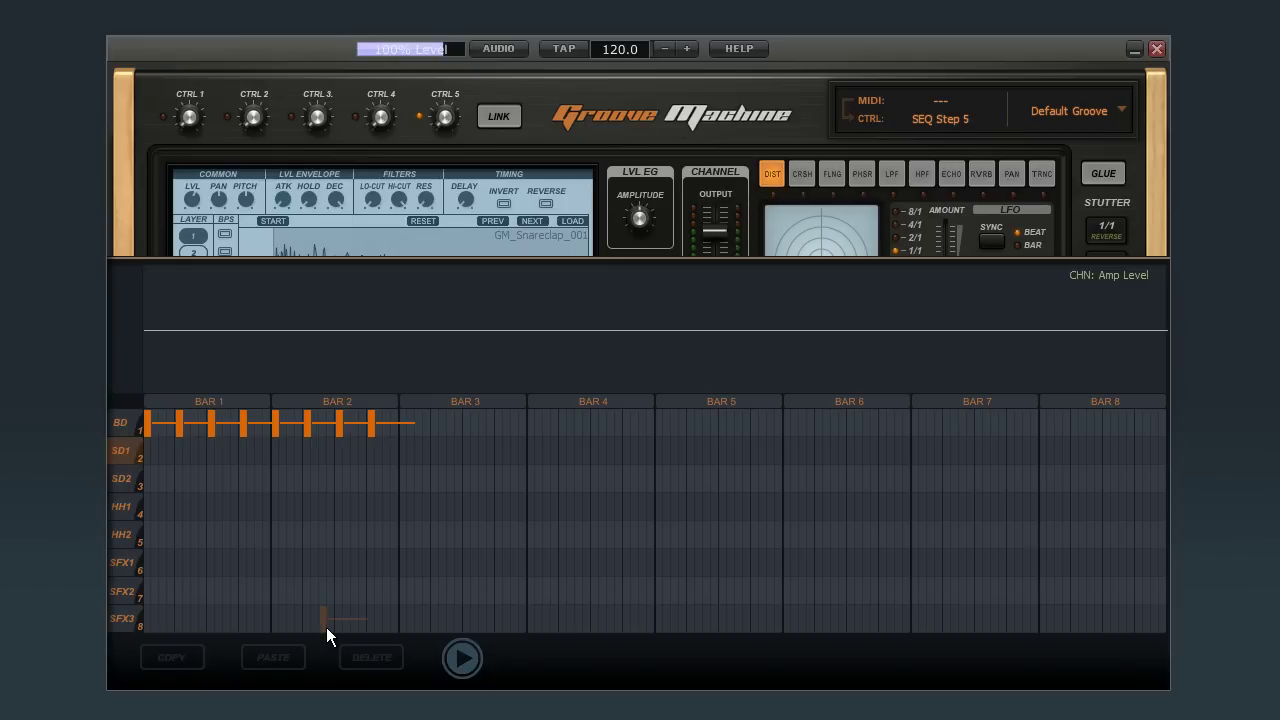
pyautogui.click(183, 453)
pyautogui.click(240, 456)
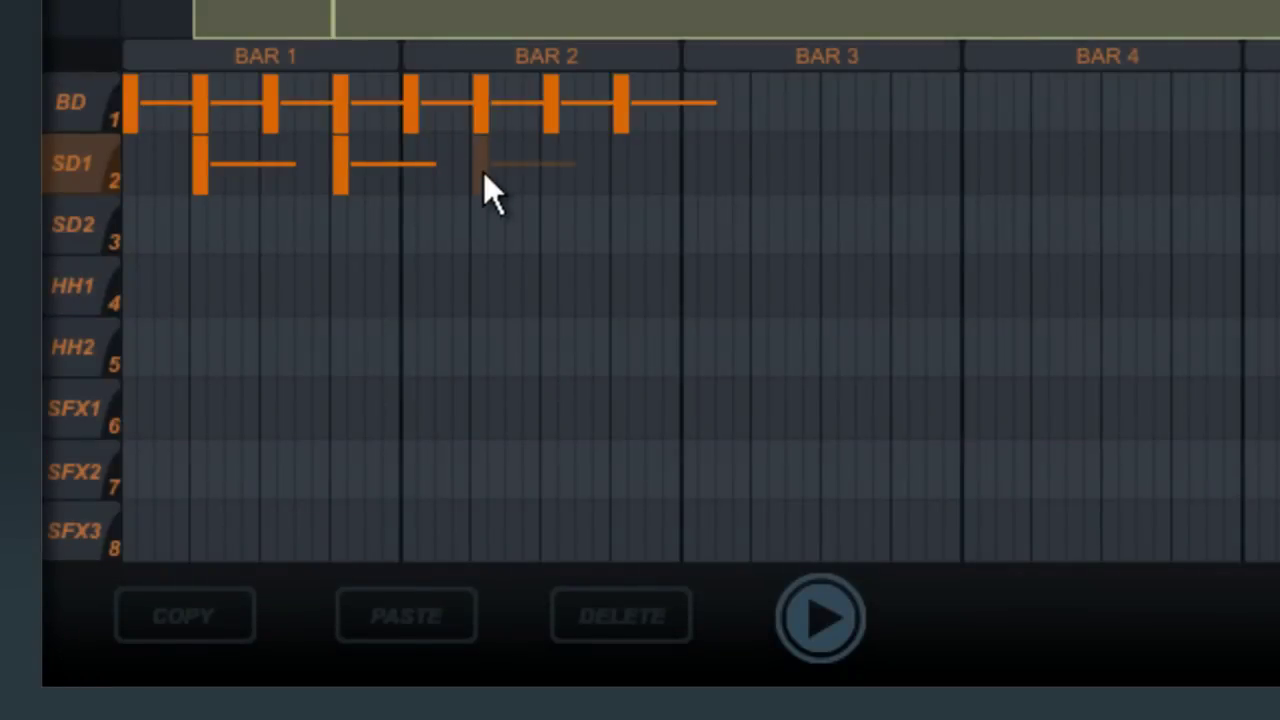
pyautogui.click(483, 172)
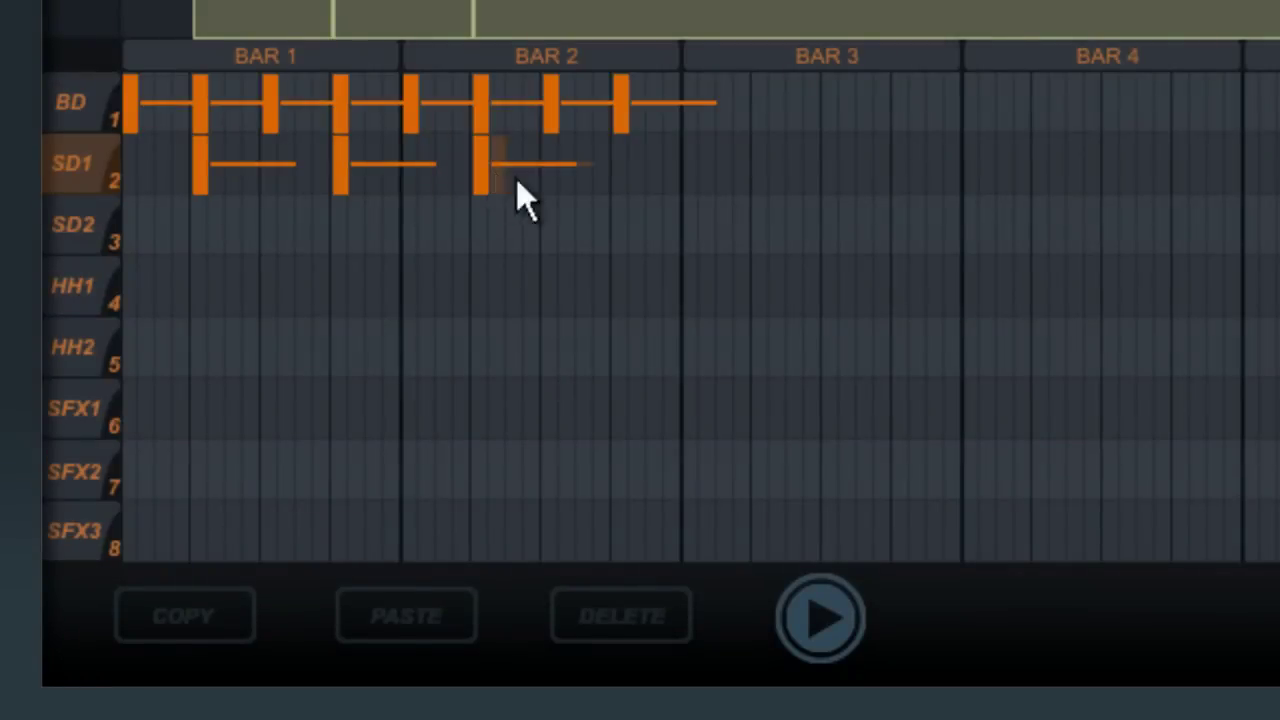
pyautogui.click(626, 184)
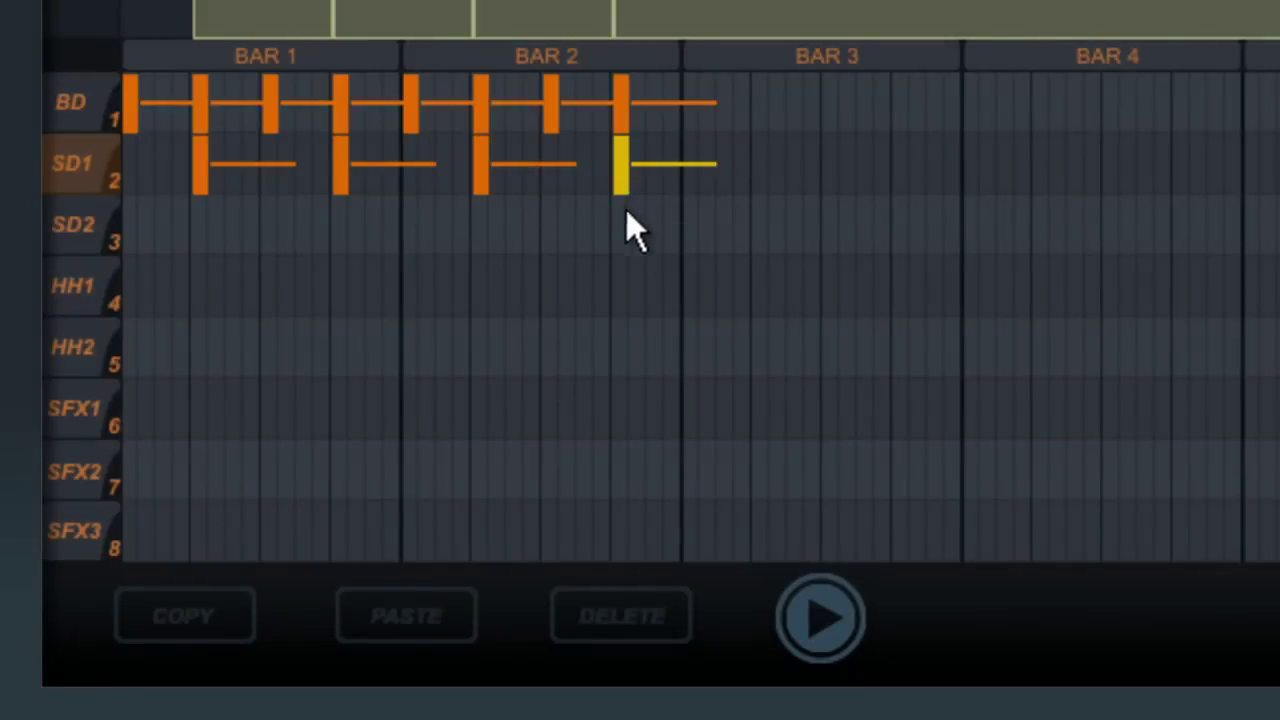
pyautogui.click(836, 612)
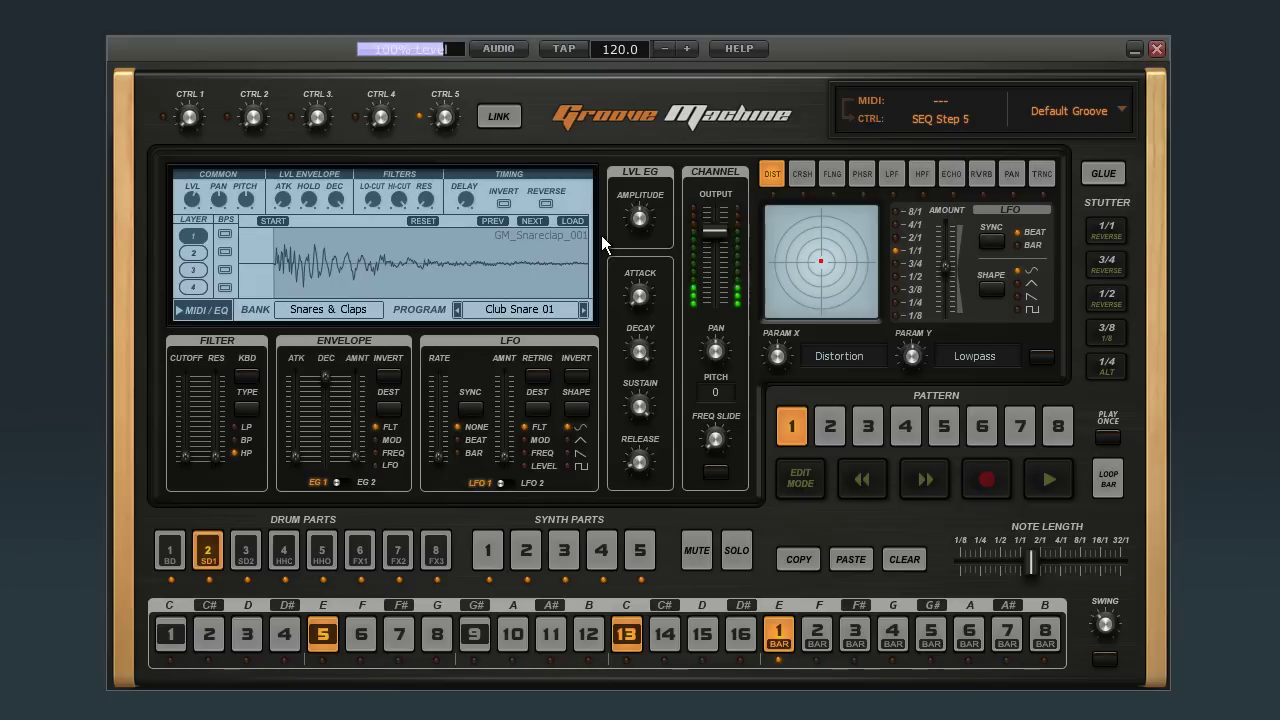
# - Select the BD kick part and open its Panning automation lane from the PAN knob
pyautogui.click(173, 540)
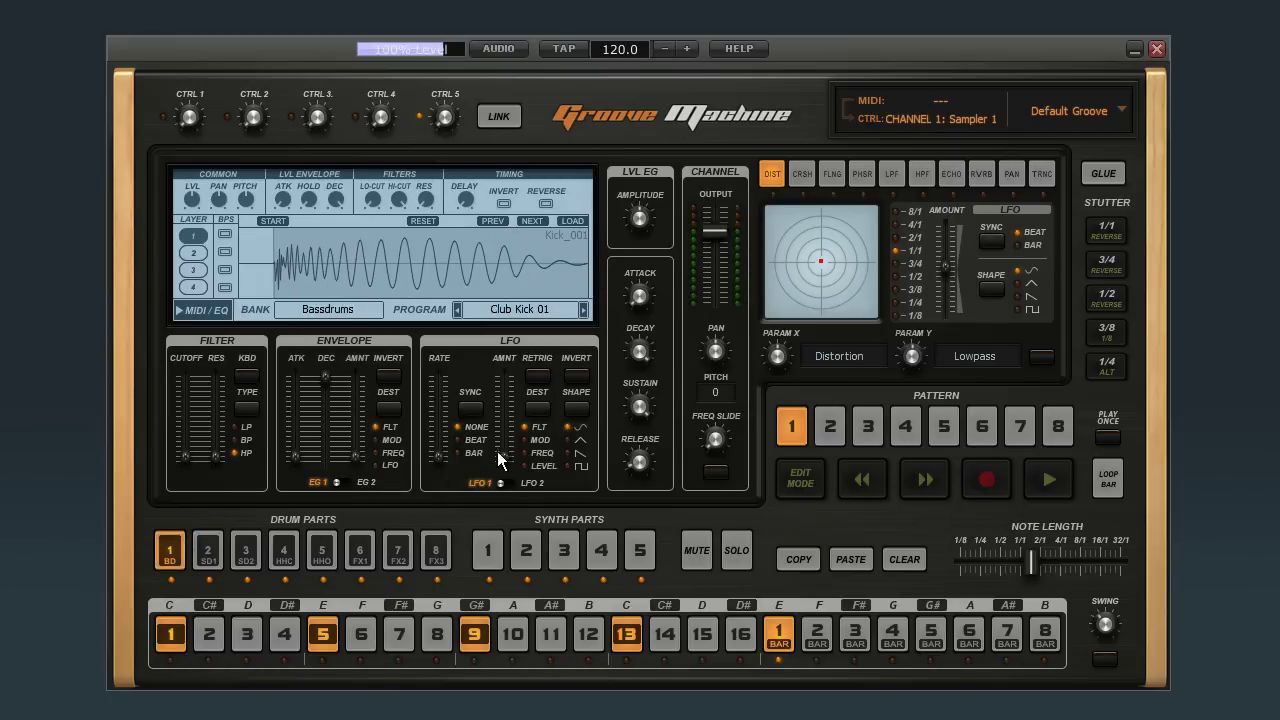
pyautogui.click(716, 350)
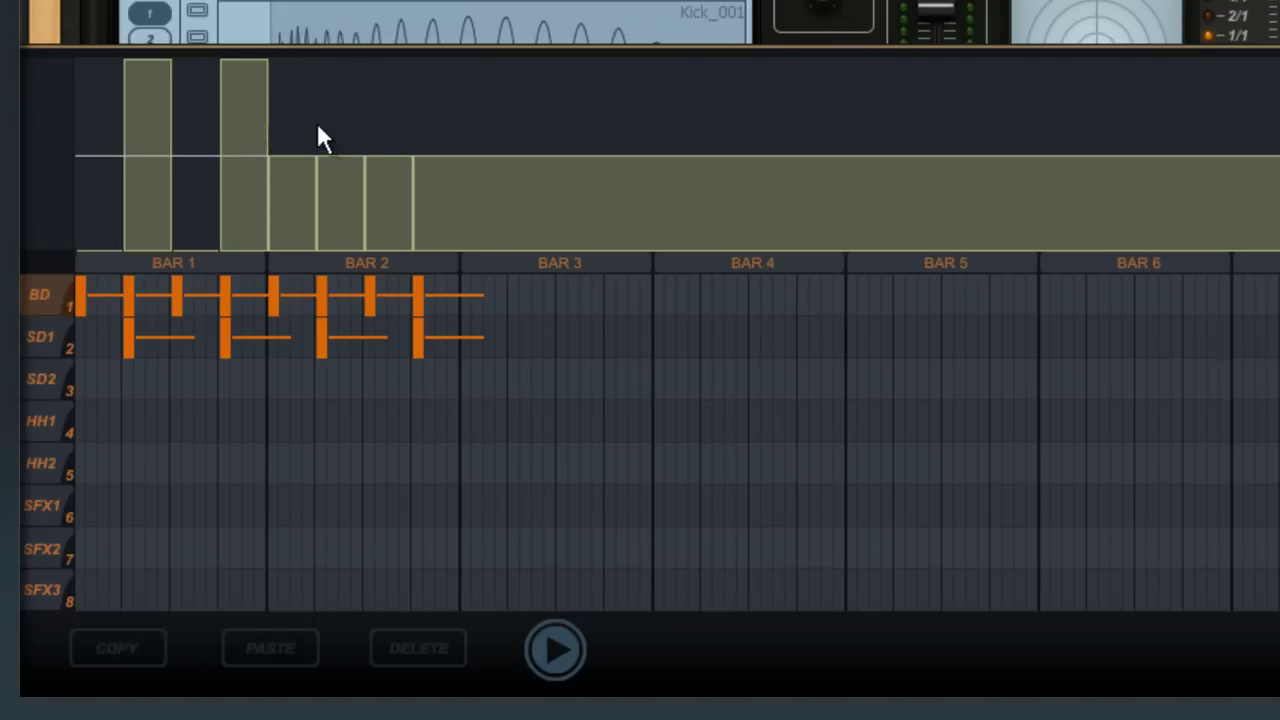
# - Draw alternating pan values on the kick steps across bars 1–2, then play and stop
pyautogui.moveTo(307, 155)
pyautogui.mouseDown()
pyautogui.moveTo(293, 205)
pyautogui.moveTo(317, 270)
pyautogui.moveTo(343, 230)
pyautogui.moveTo(332, 98)
pyautogui.moveTo(347, 67)
pyautogui.moveTo(373, 94)
pyautogui.moveTo(412, 262)
pyautogui.mouseUp()
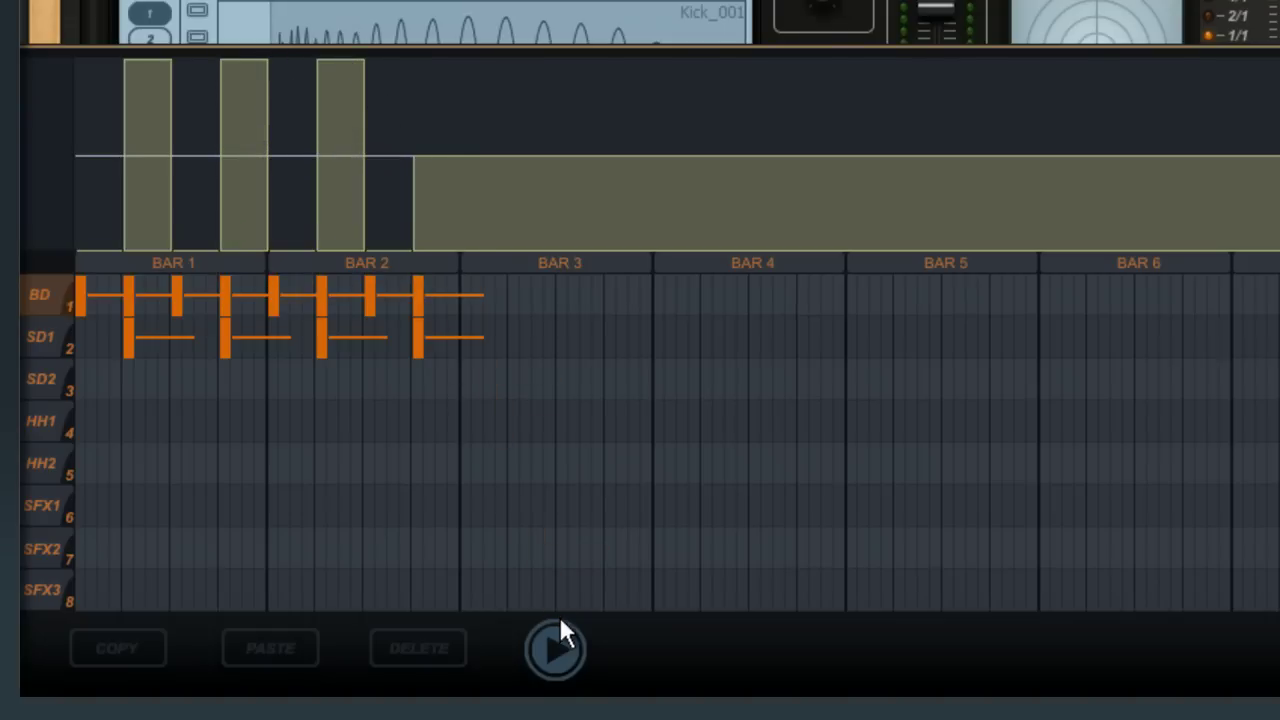
pyautogui.click(558, 650)
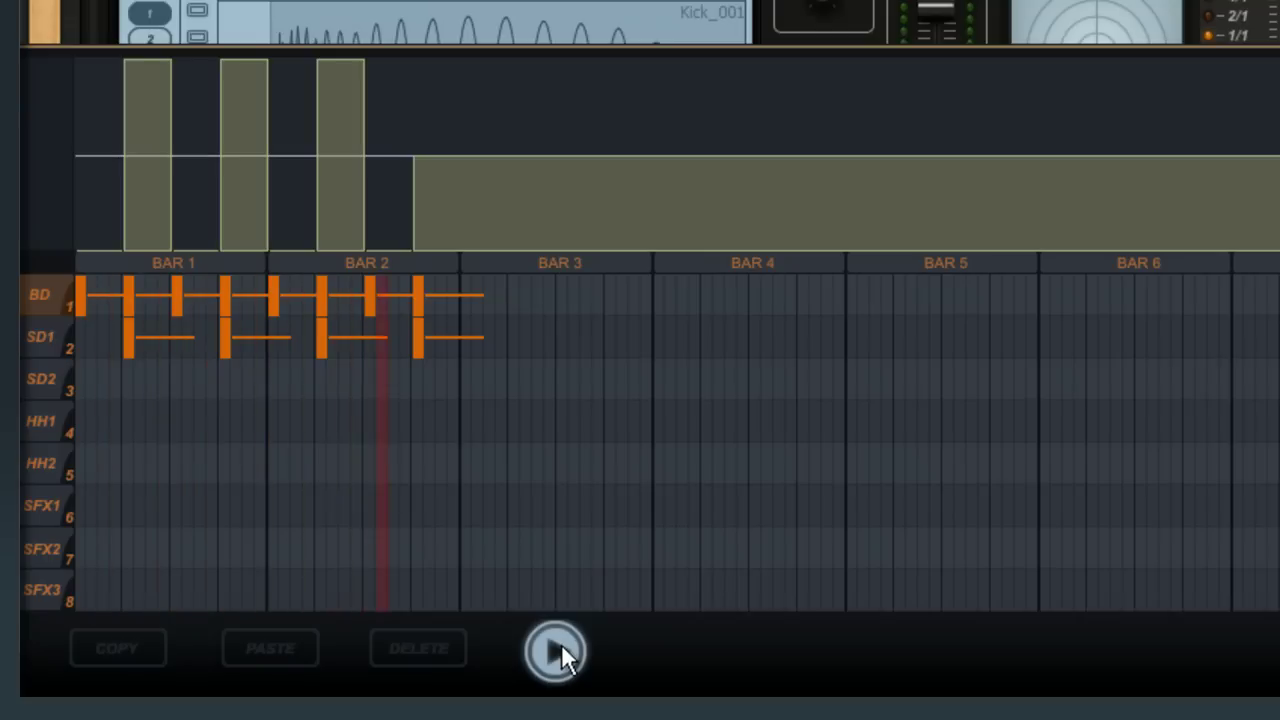
pyautogui.click(558, 650)
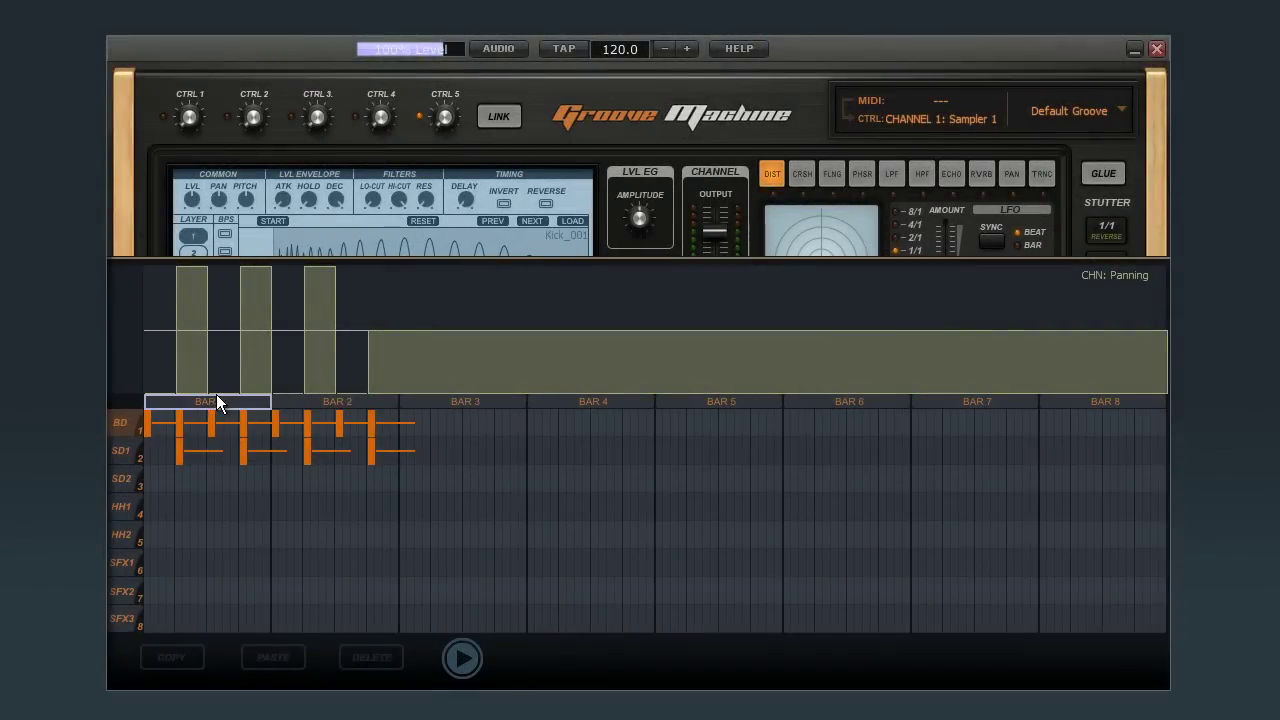
# - Copy bar 1's pattern and paste it into bars 3 and 4
pyautogui.click(220, 396)
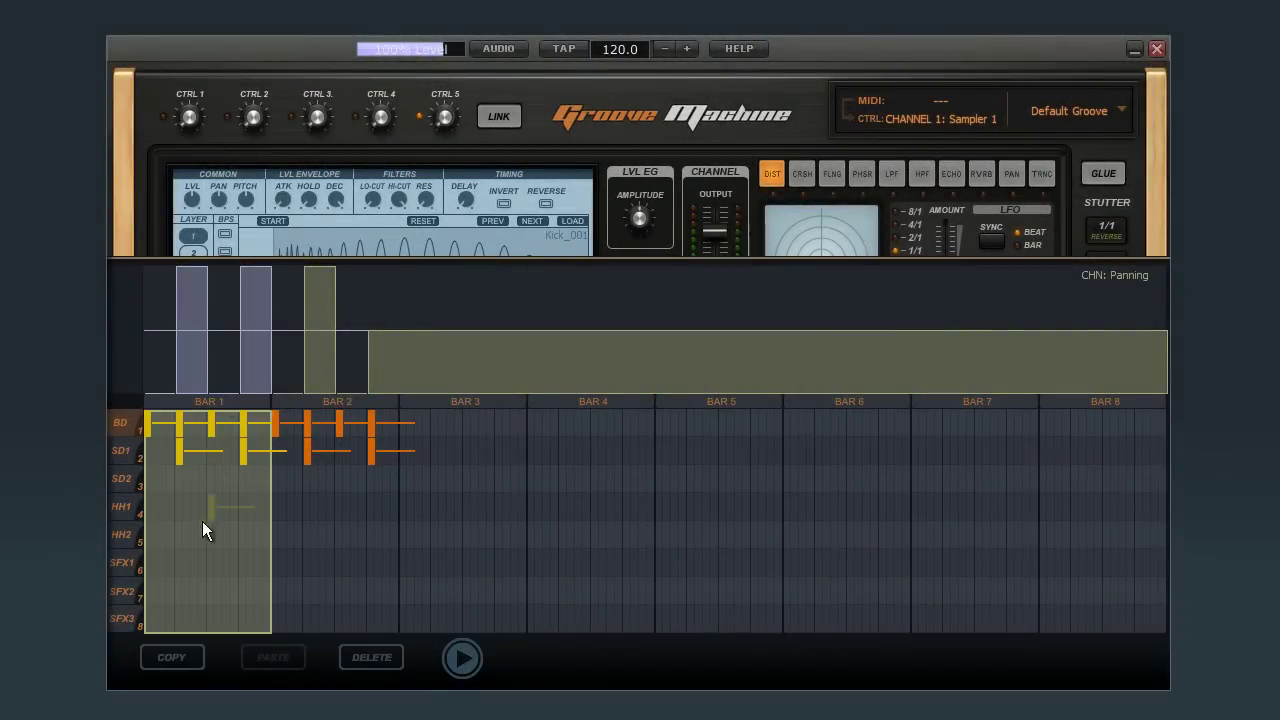
pyautogui.click(182, 664)
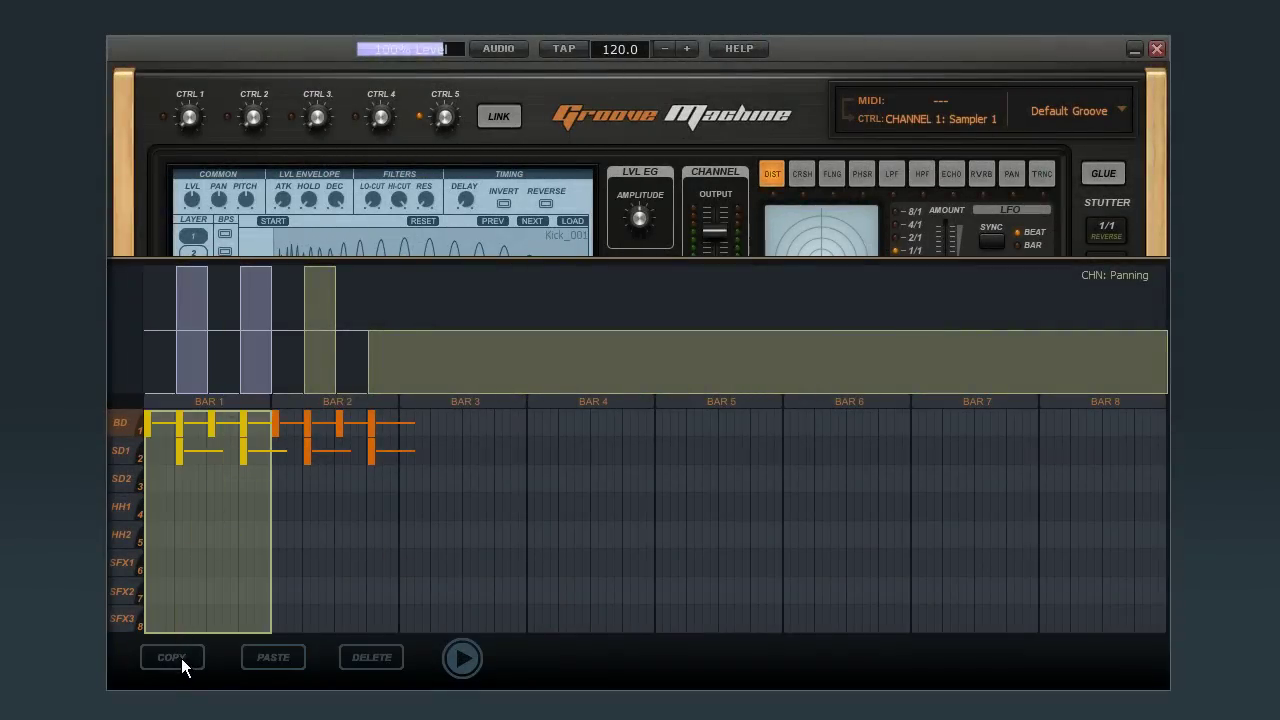
pyautogui.click(437, 399)
pyautogui.click(266, 665)
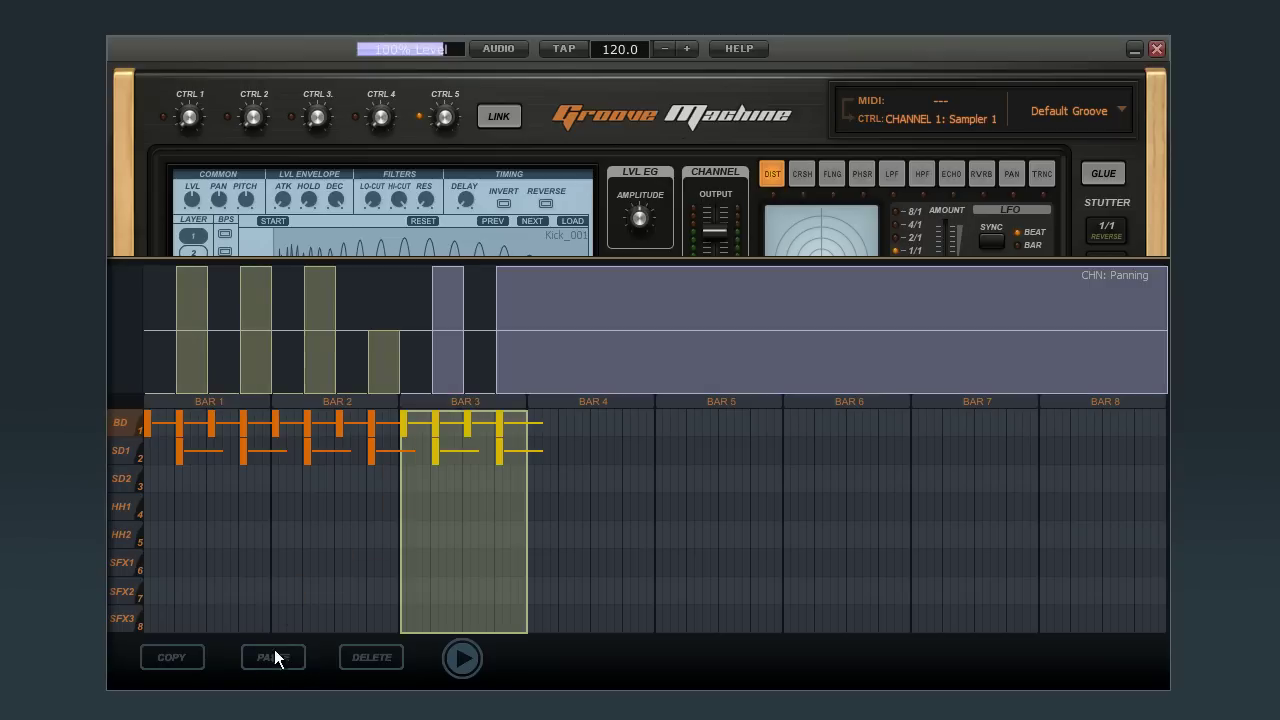
pyautogui.click(565, 399)
pyautogui.click(273, 657)
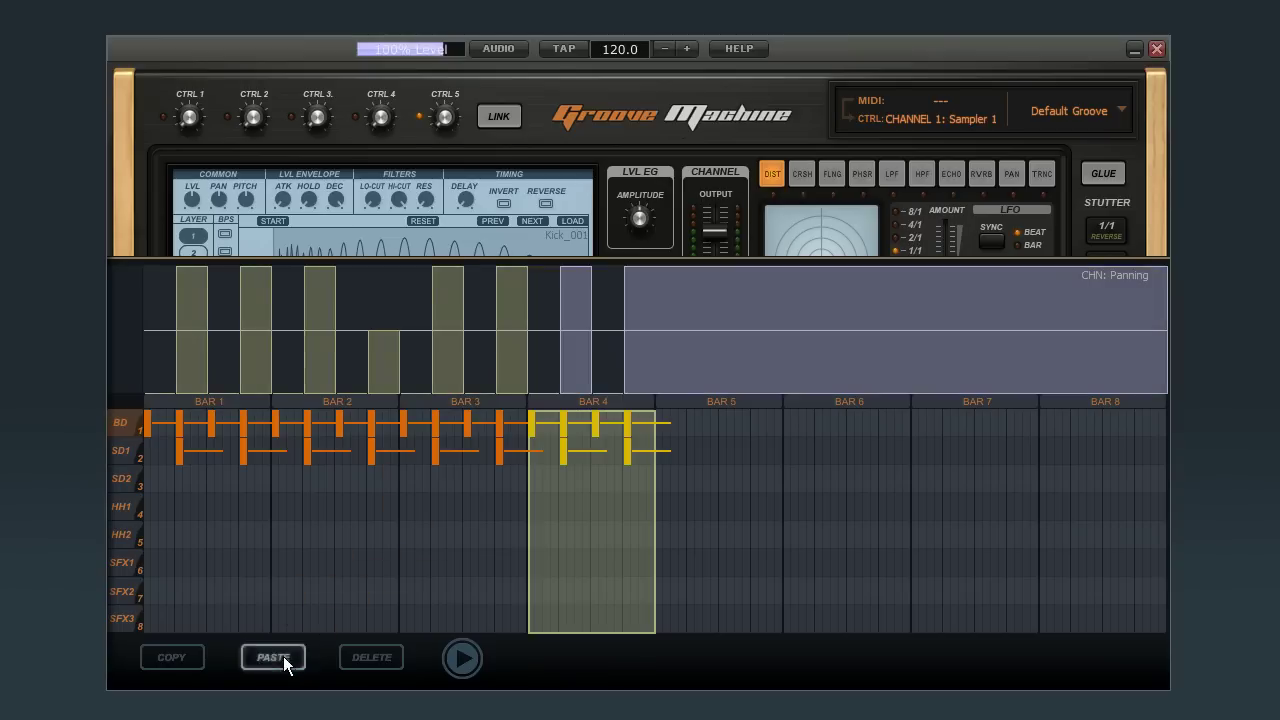
# - Paste bar 1's pattern into bars 5 through 8 and add an extra snare step in bar 4
pyautogui.click(670, 401)
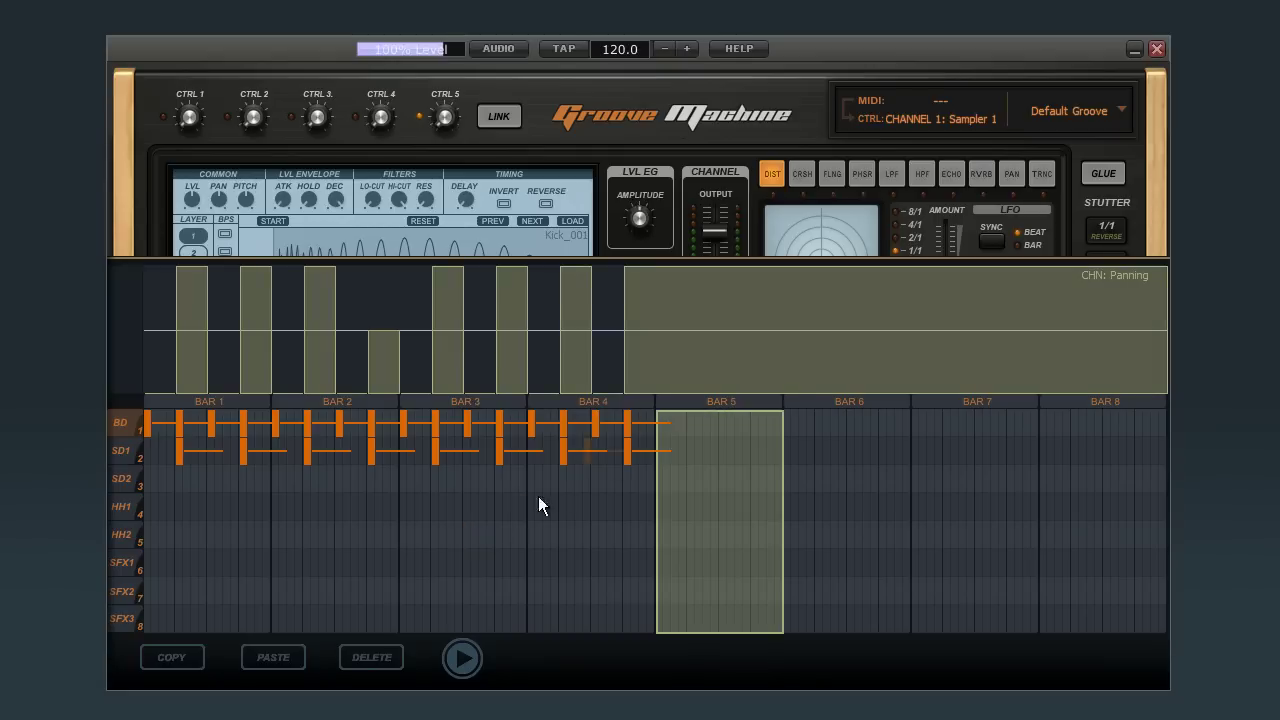
pyautogui.click(268, 660)
pyautogui.click(820, 401)
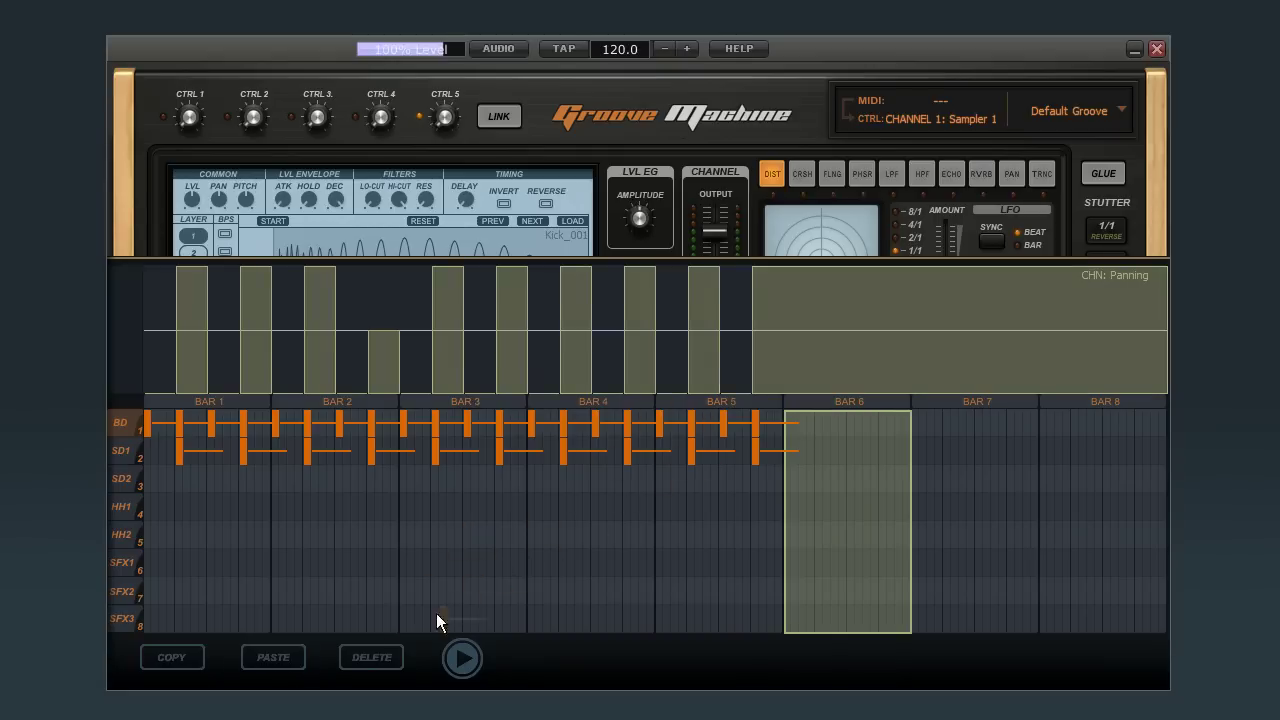
pyautogui.click(271, 660)
pyautogui.click(940, 401)
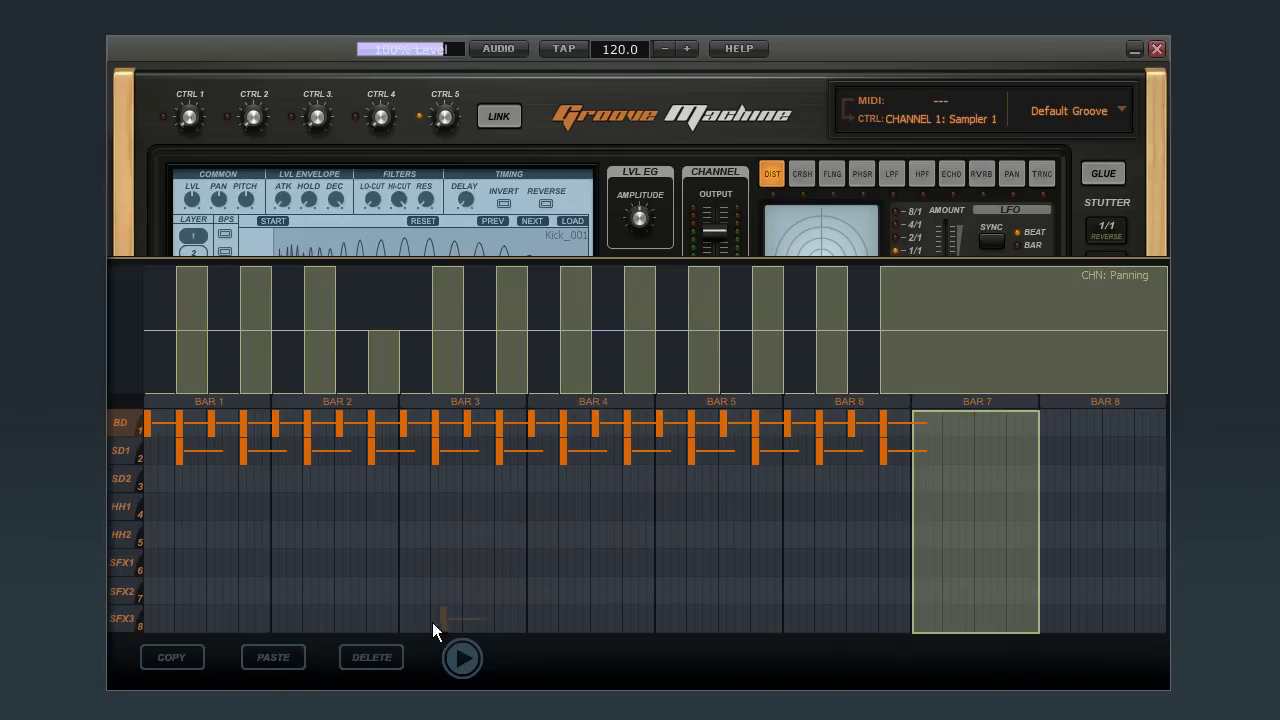
pyautogui.click(271, 657)
pyautogui.click(1108, 399)
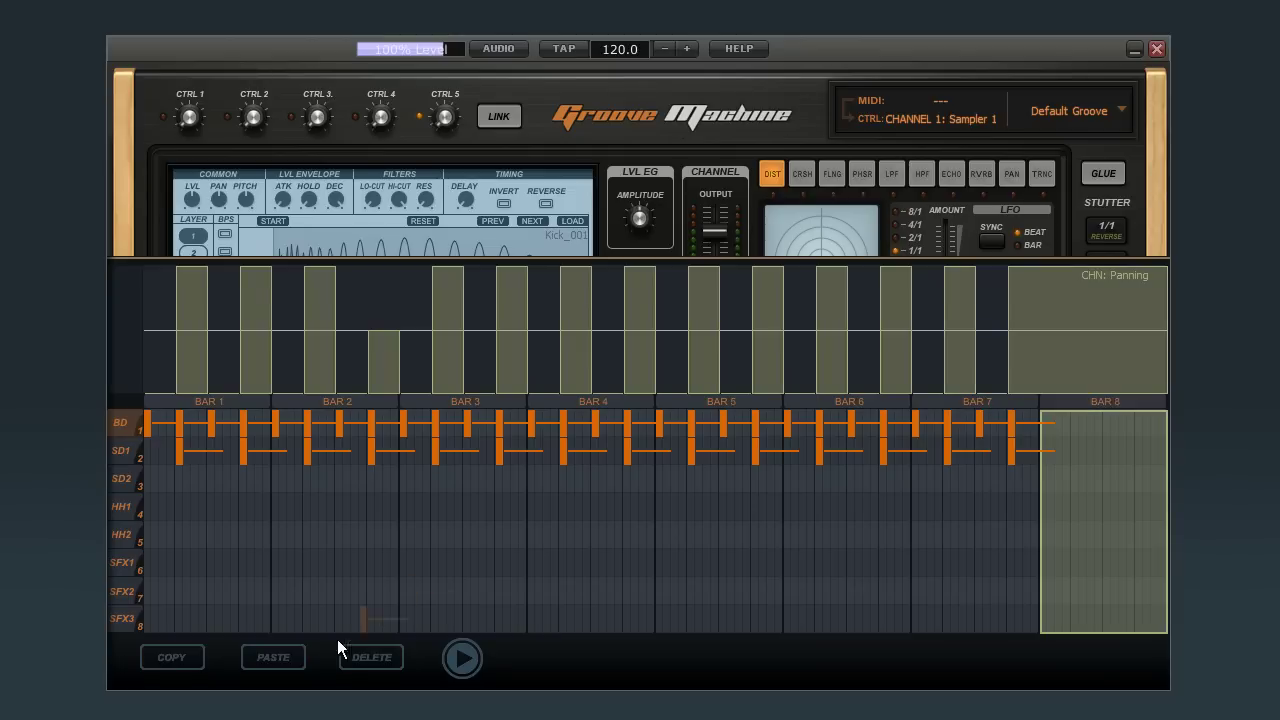
pyautogui.click(283, 668)
pyautogui.click(644, 458)
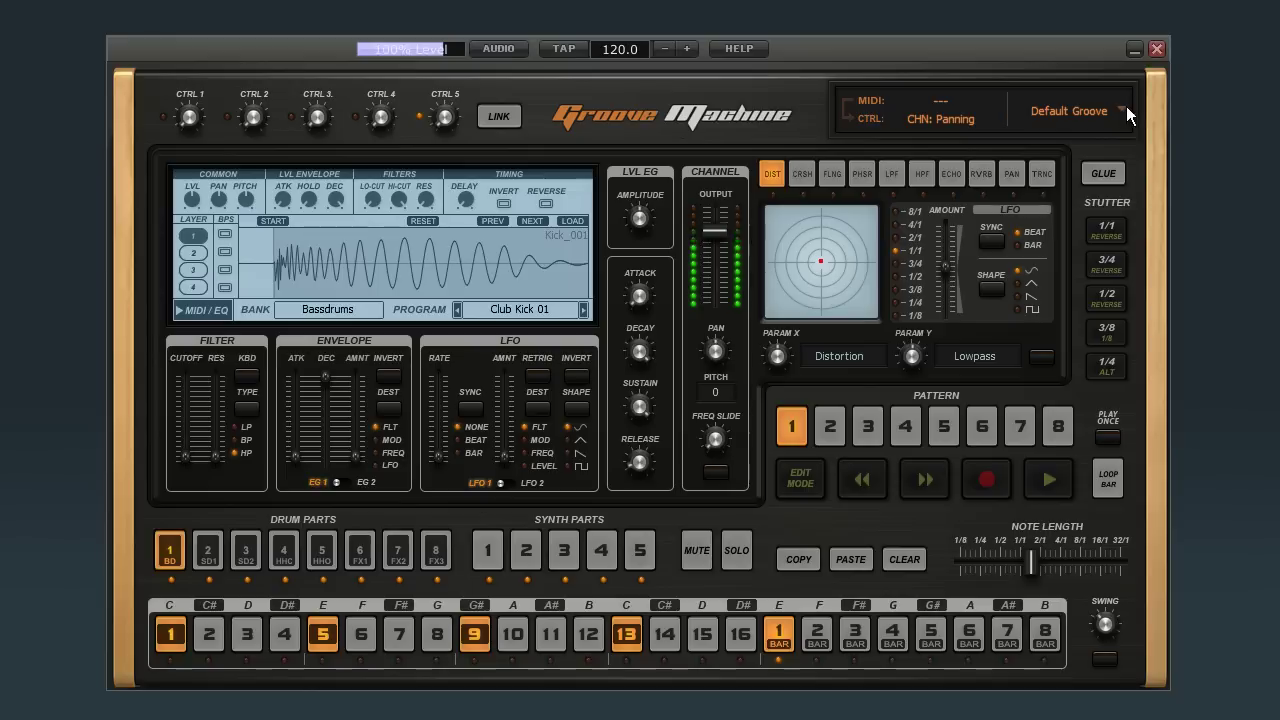
# - Load the Electronics TE.gmprj groove through Default Groove > Load Groove
pyautogui.click(1124, 108)
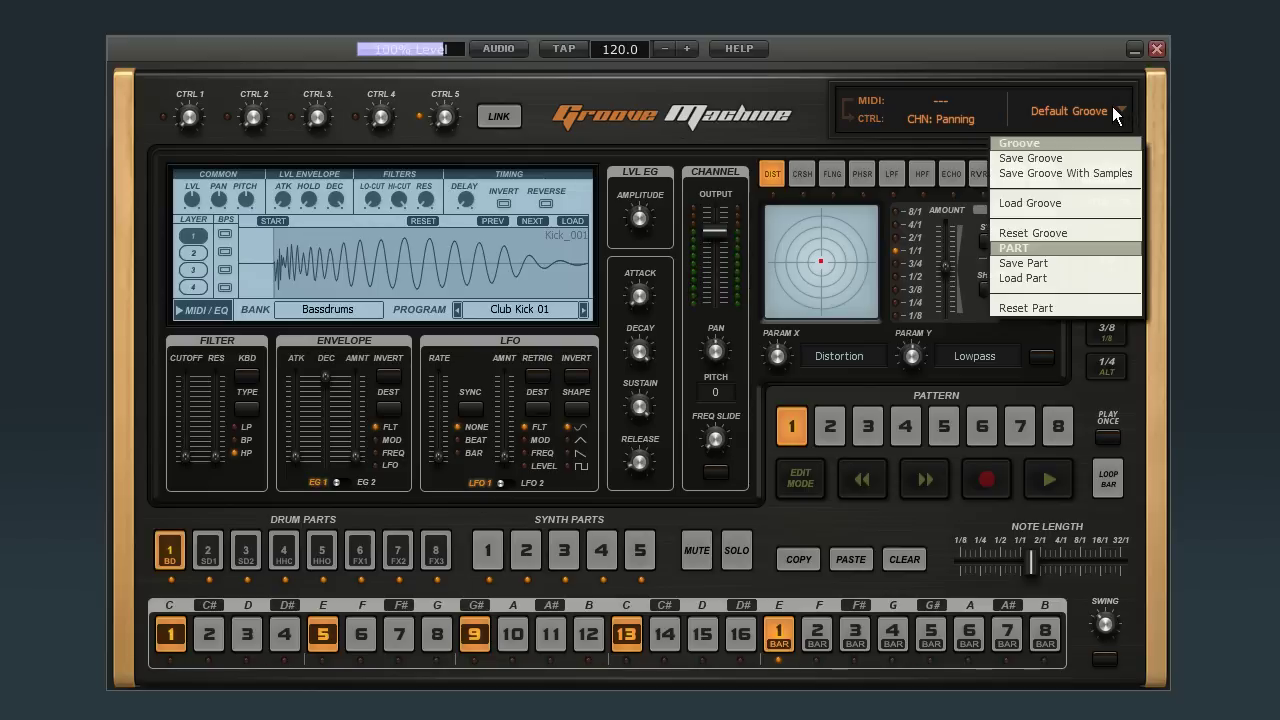
pyautogui.click(1030, 203)
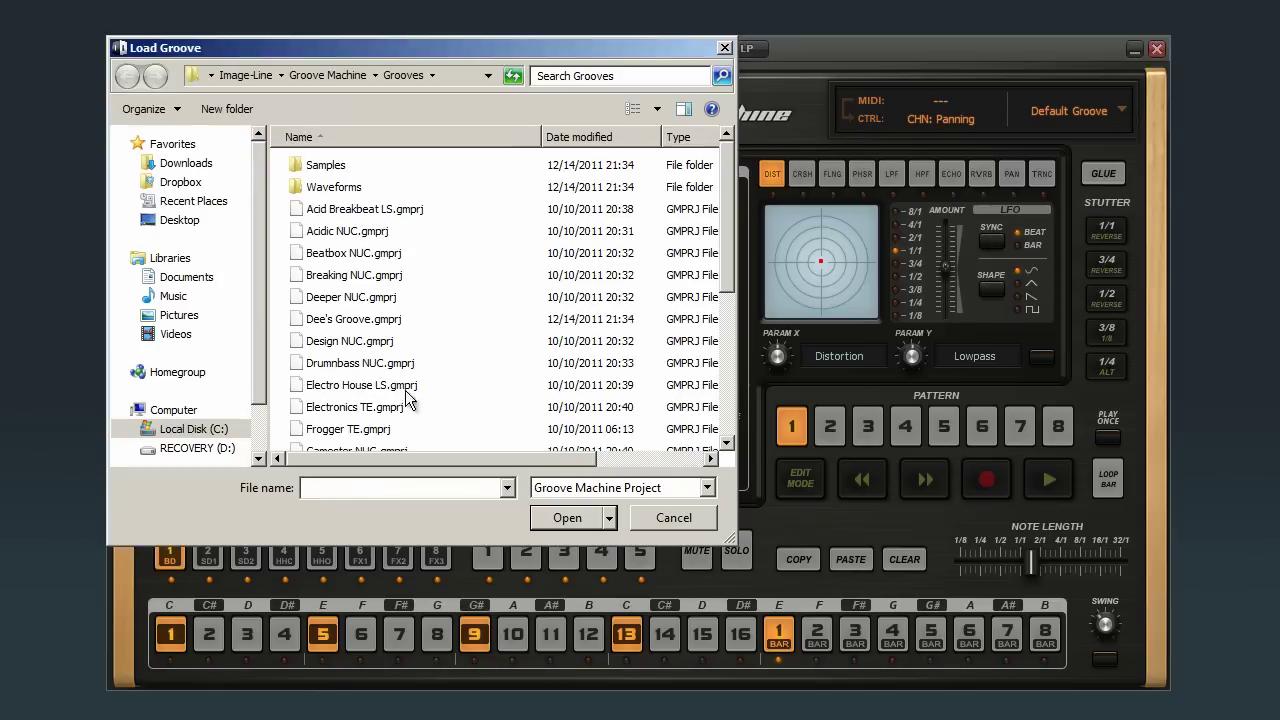
pyautogui.click(410, 407)
pyautogui.doubleClick(480, 408)
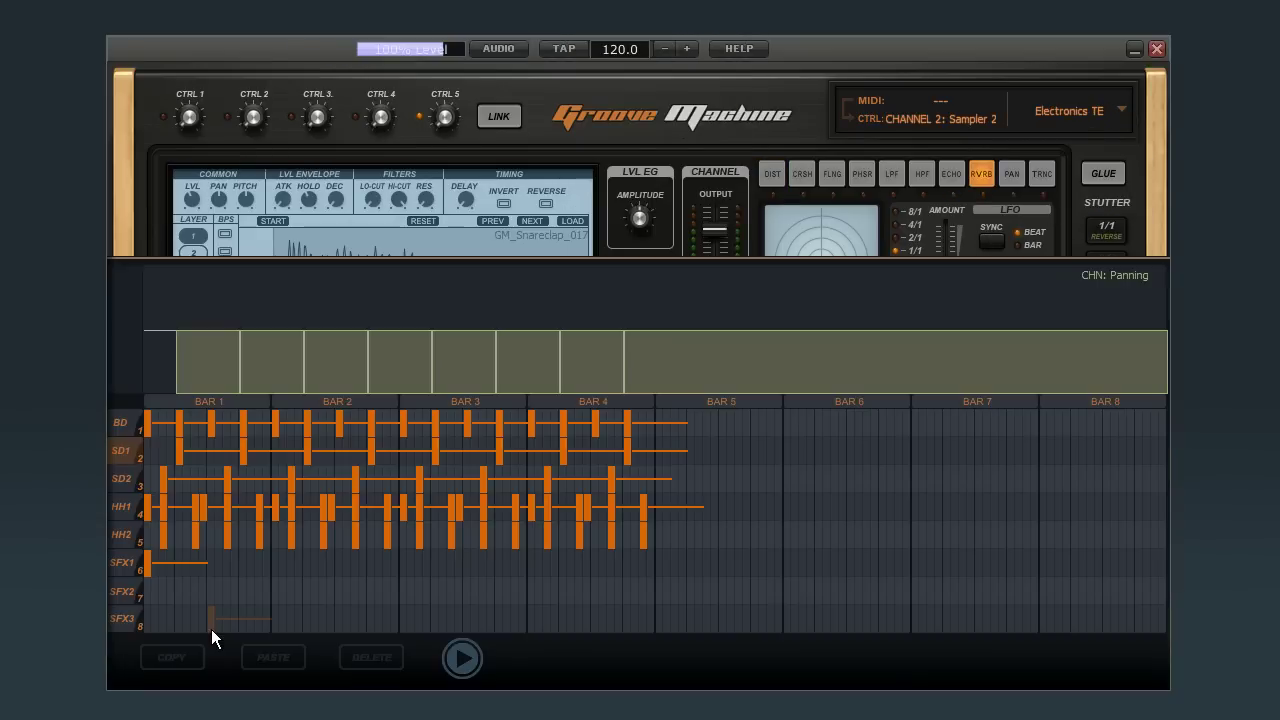
pyautogui.moveTo(211, 629)
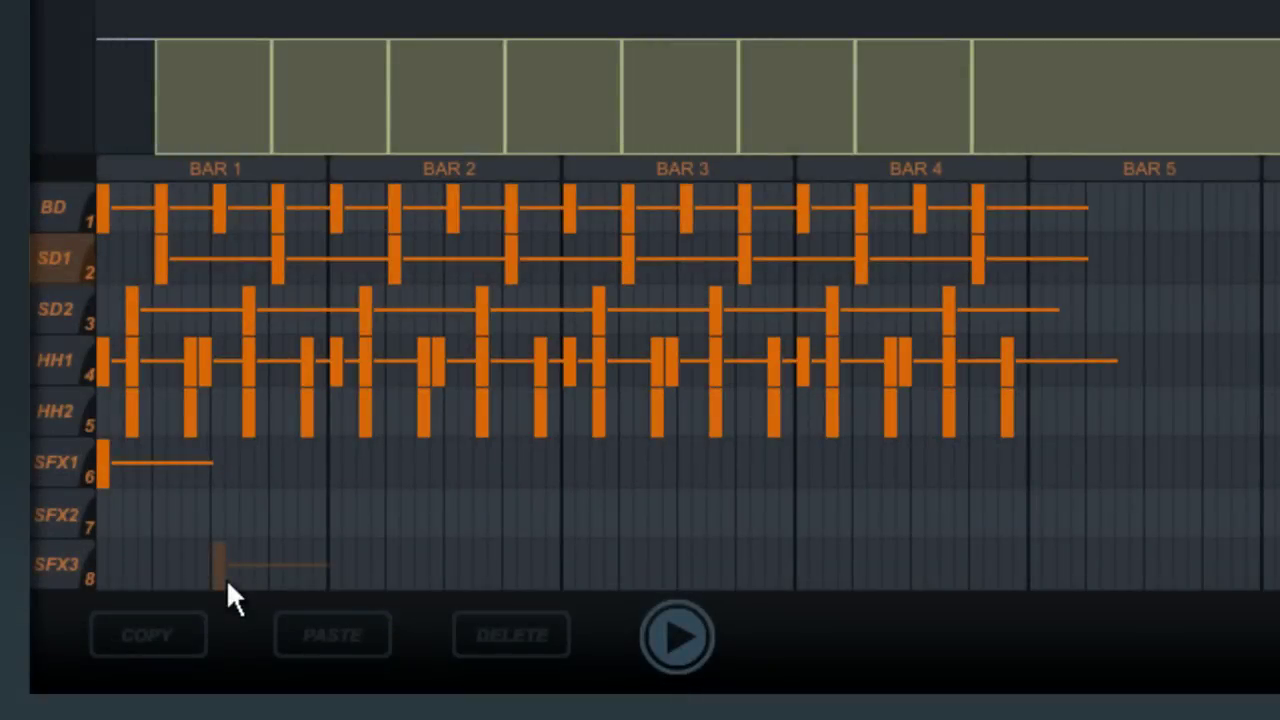